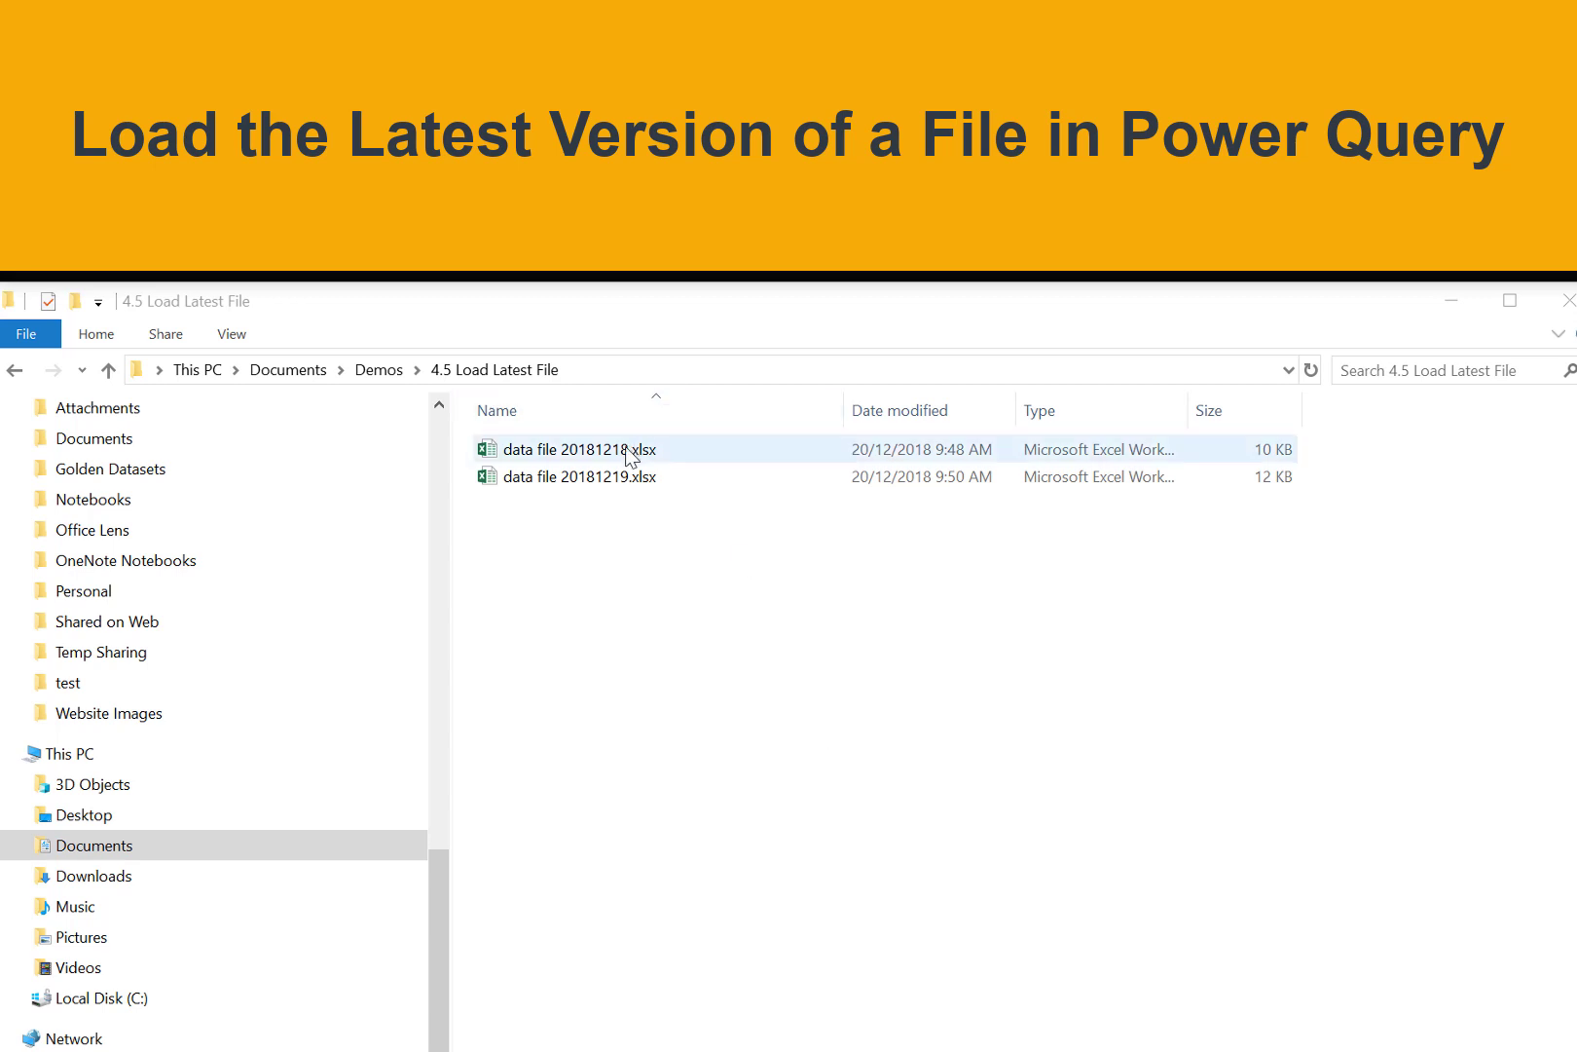
# Open data file 20181218.xlsx in Excel, then select data file 20181219.xlsx in Explorer.
pyautogui.click(547, 457)
pyautogui.doubleClick(547, 454)
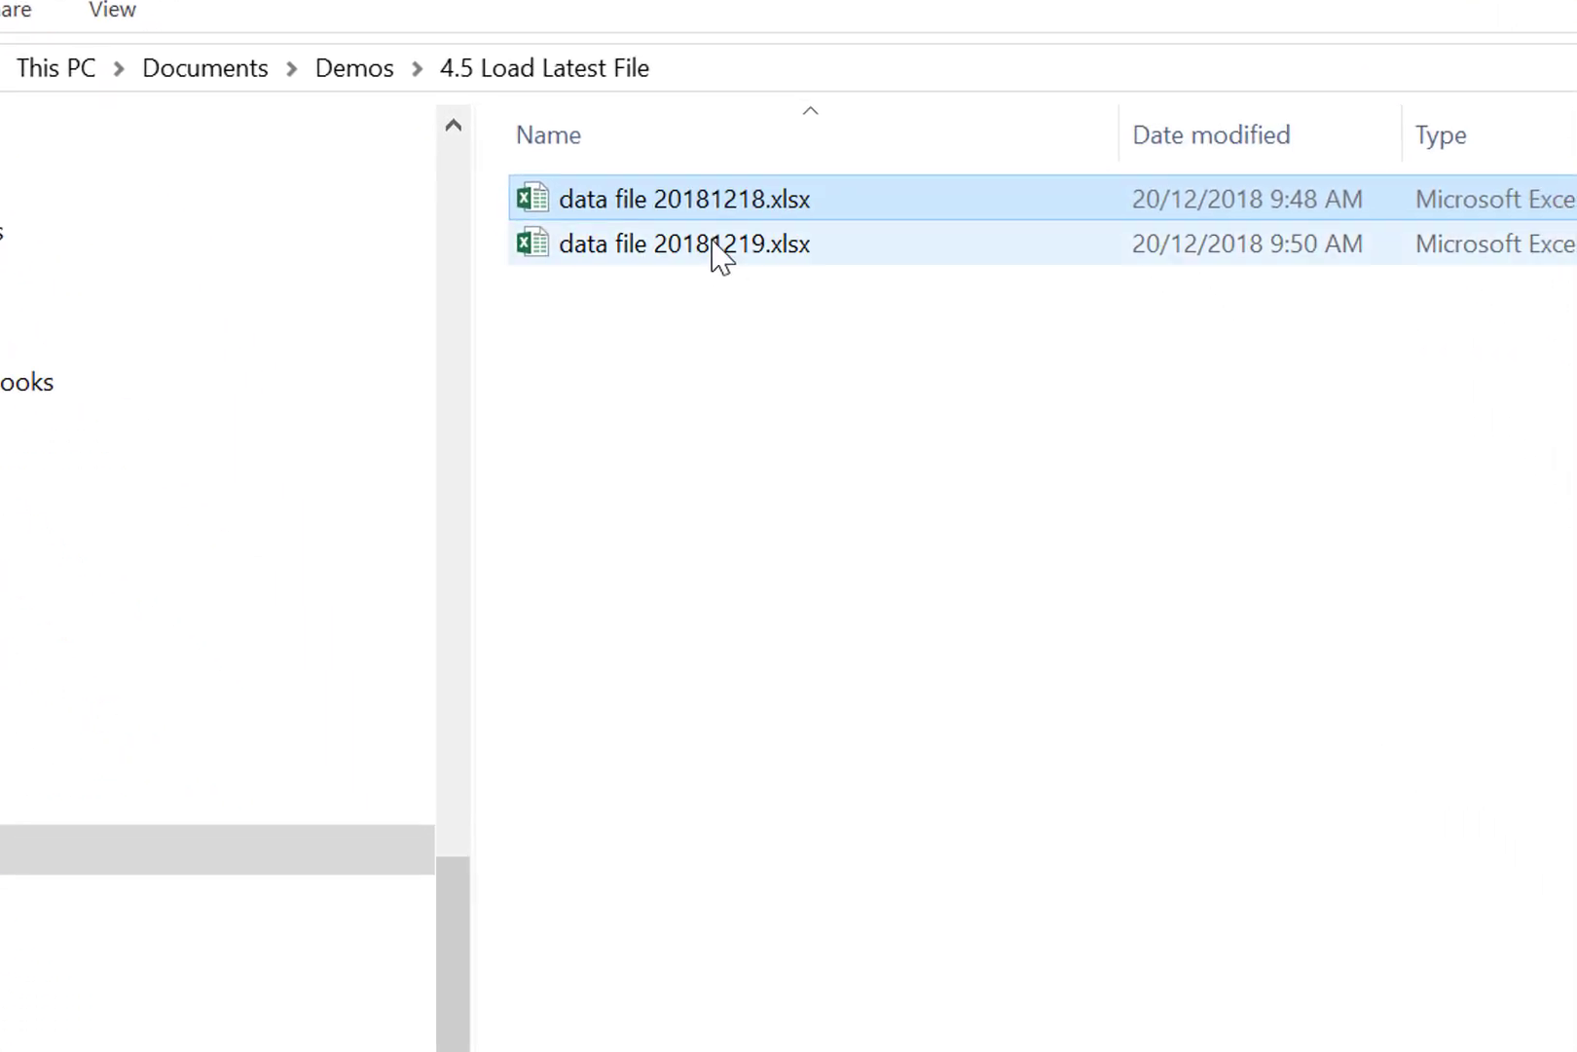
pyautogui.click(714, 243)
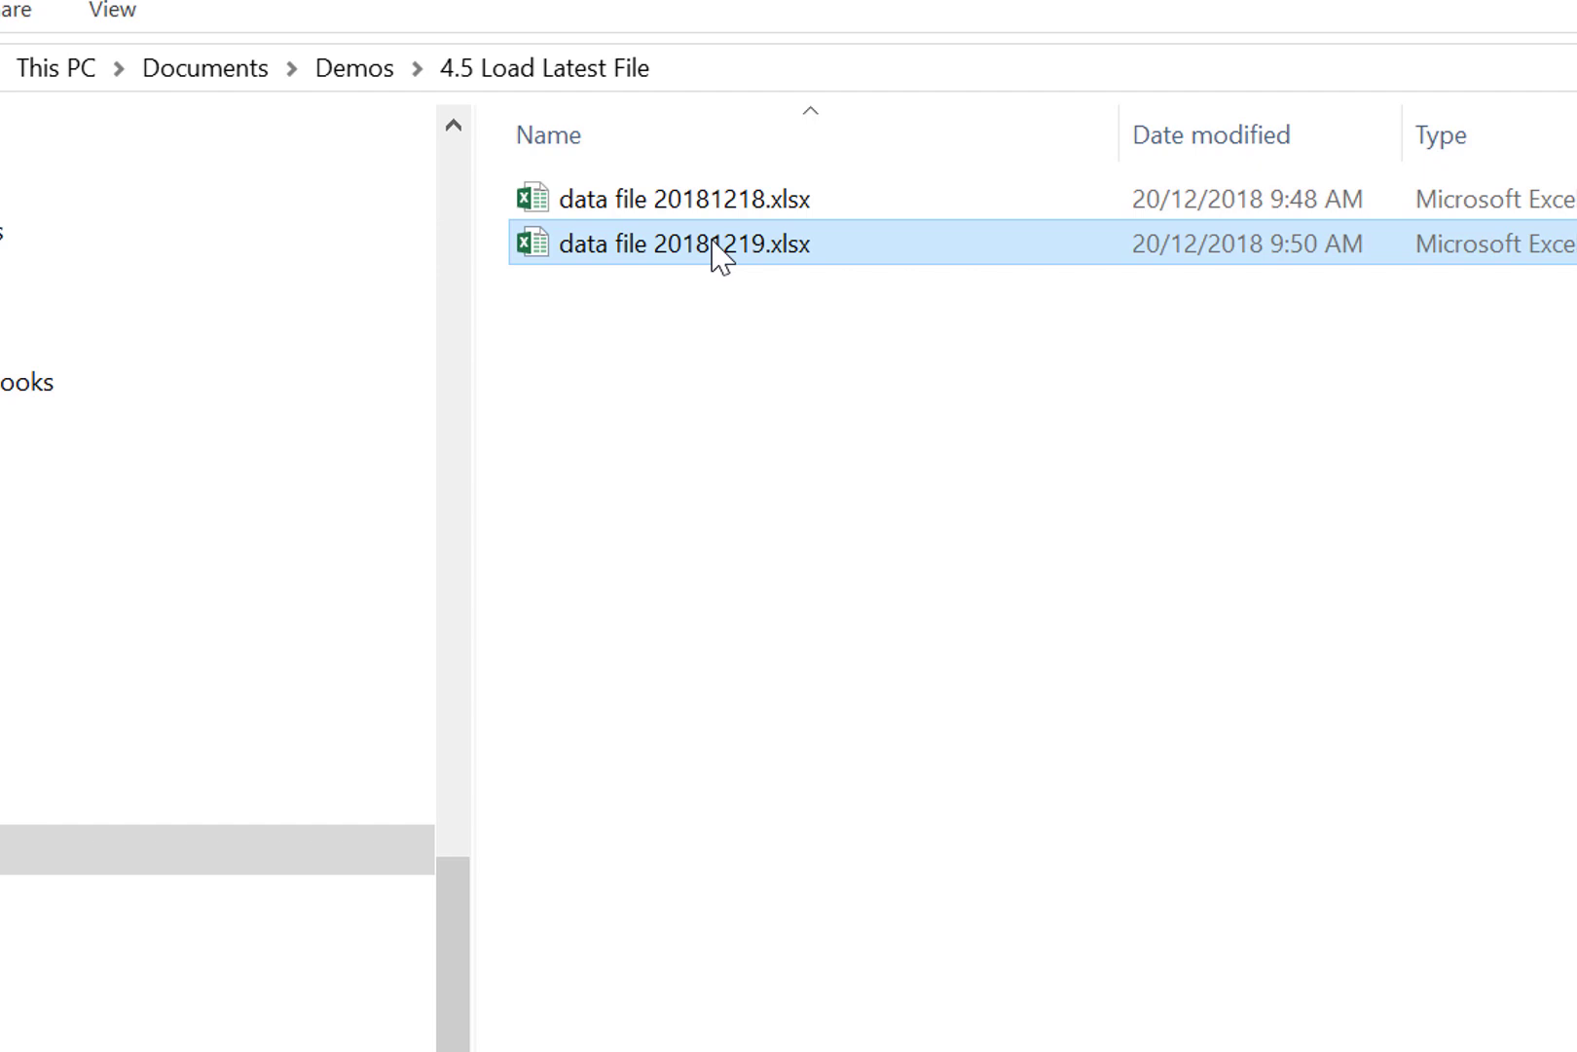
# Open data file 20181219.xlsx in Excel to review its 18-Dec and 19-Dec rows.
pyautogui.doubleClick(712, 243)
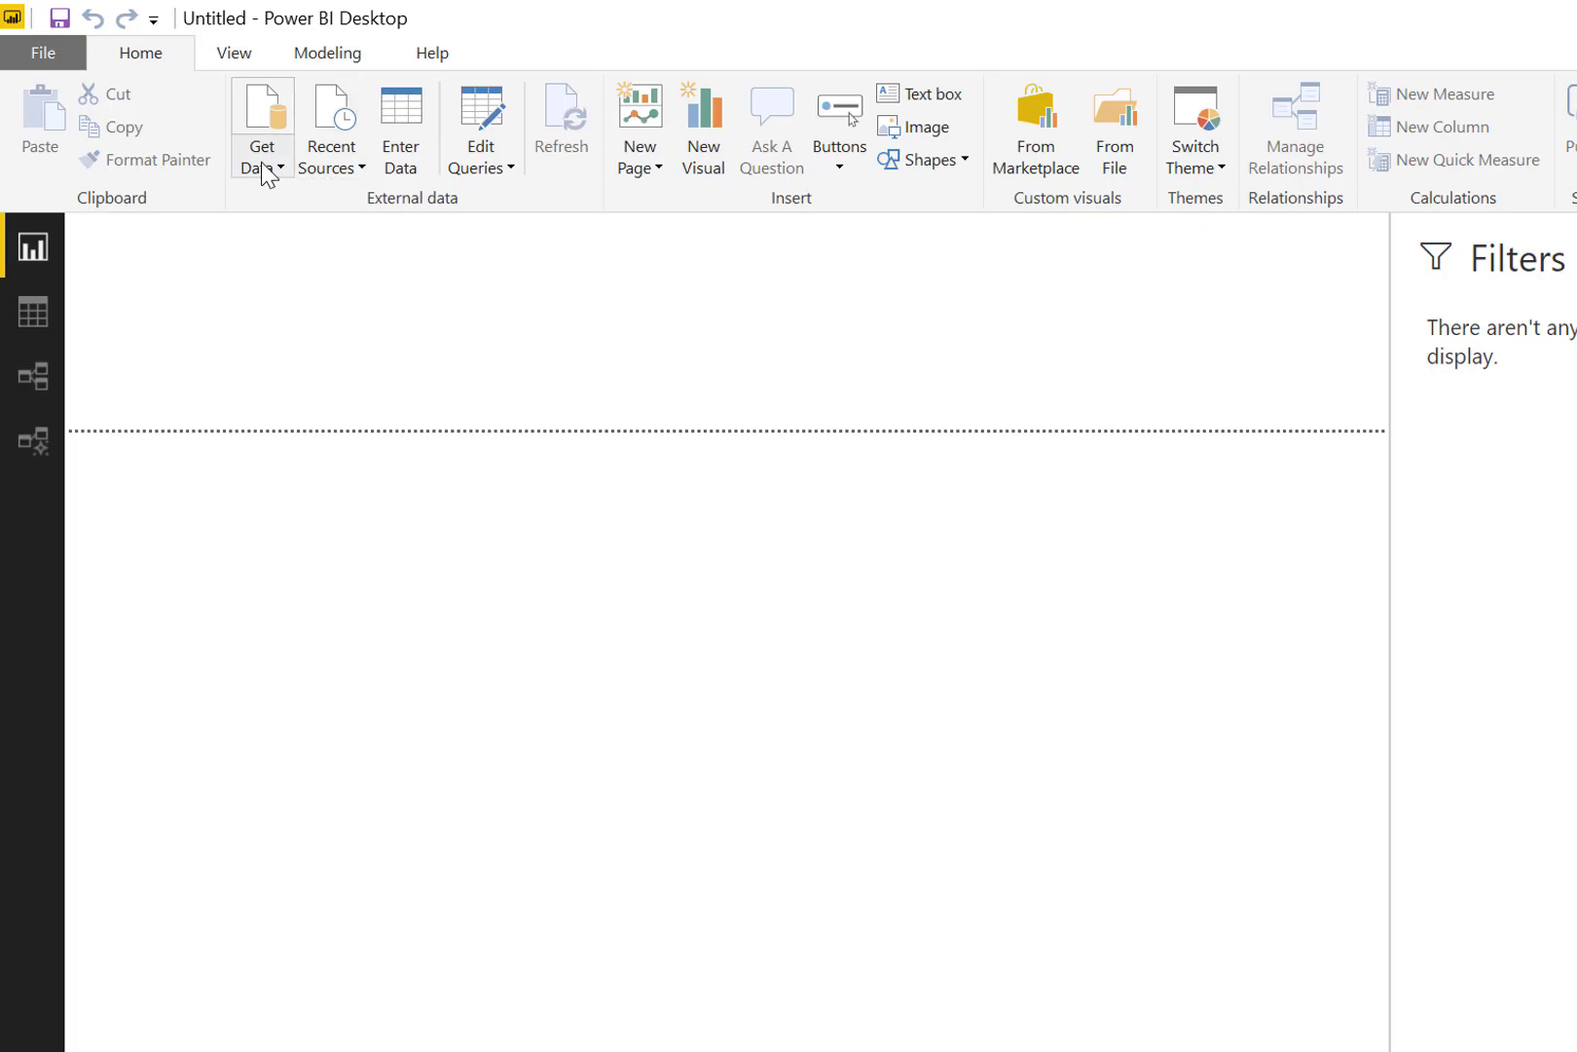
pyautogui.click(267, 177)
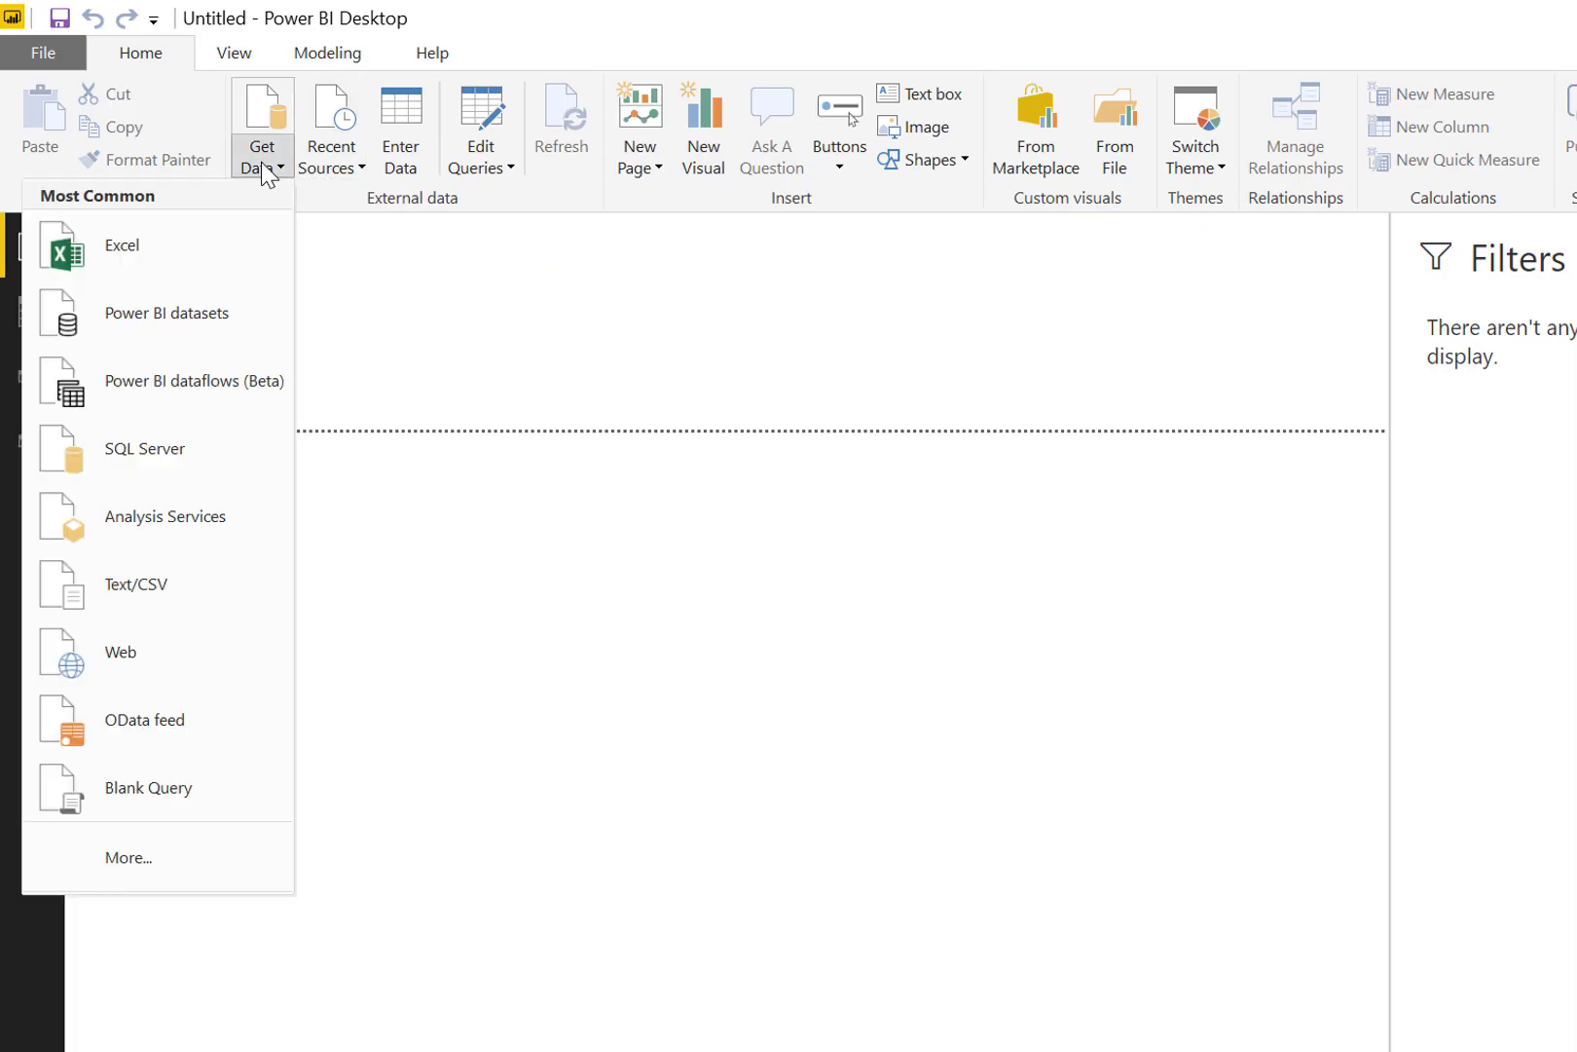
pyautogui.click(123, 254)
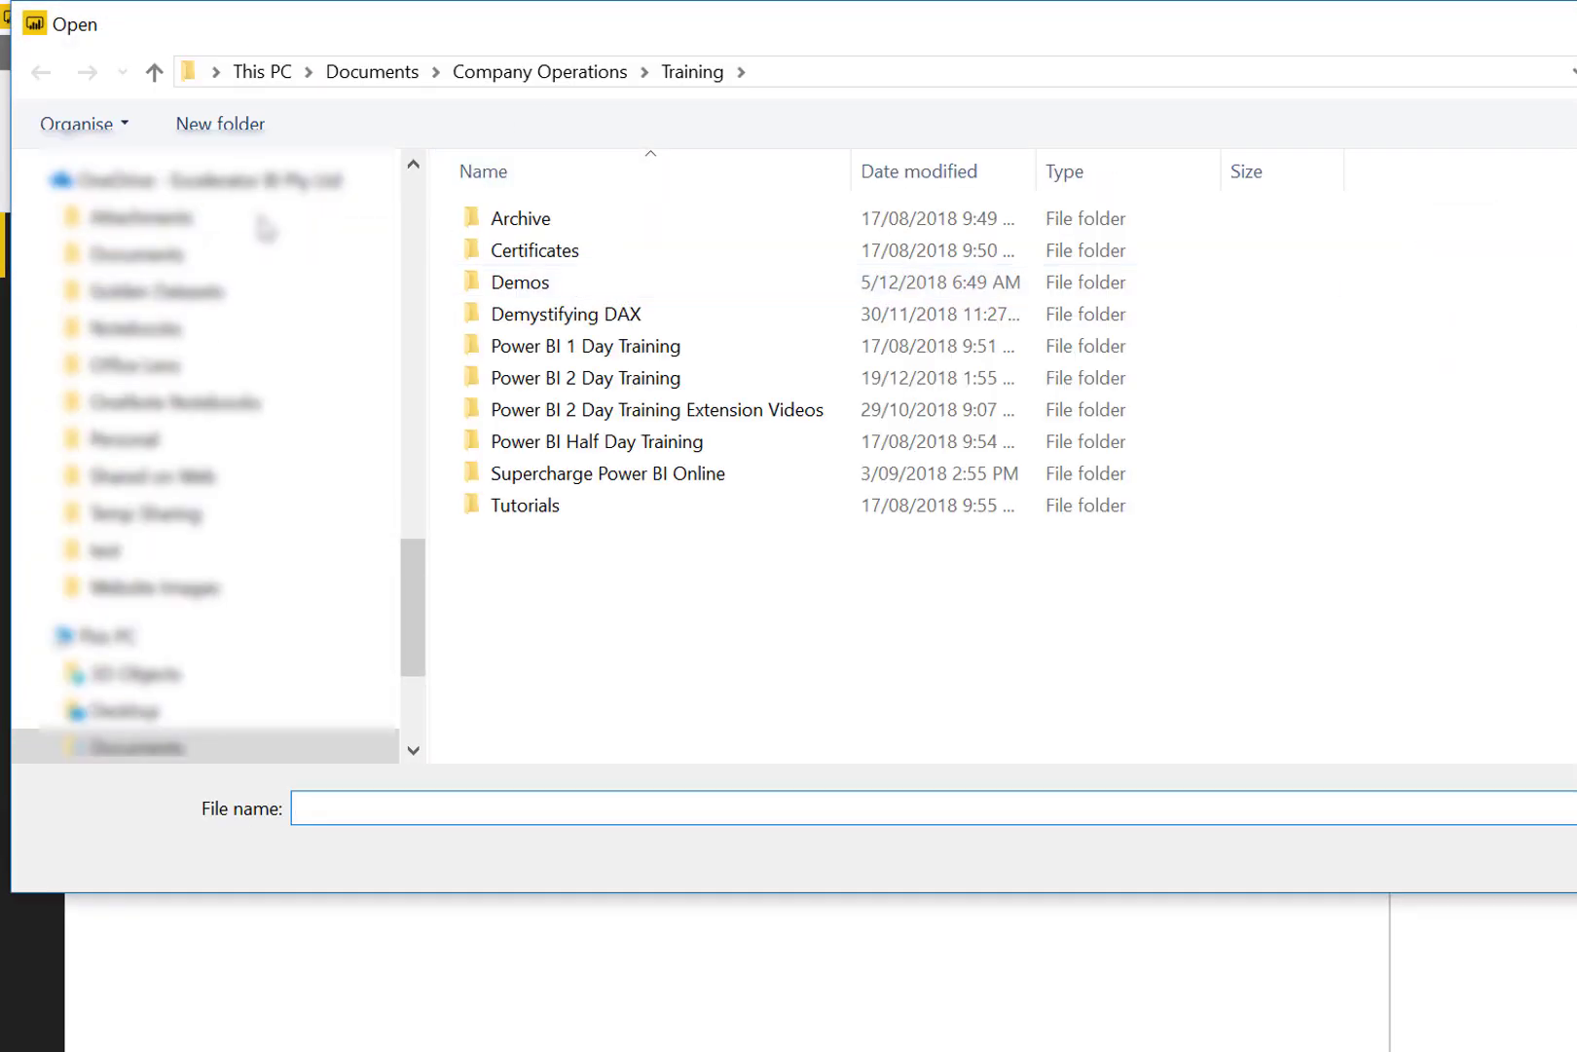
pyautogui.moveTo(416, 627); pyautogui.dragTo(360, 166)
pyautogui.click(151, 453)
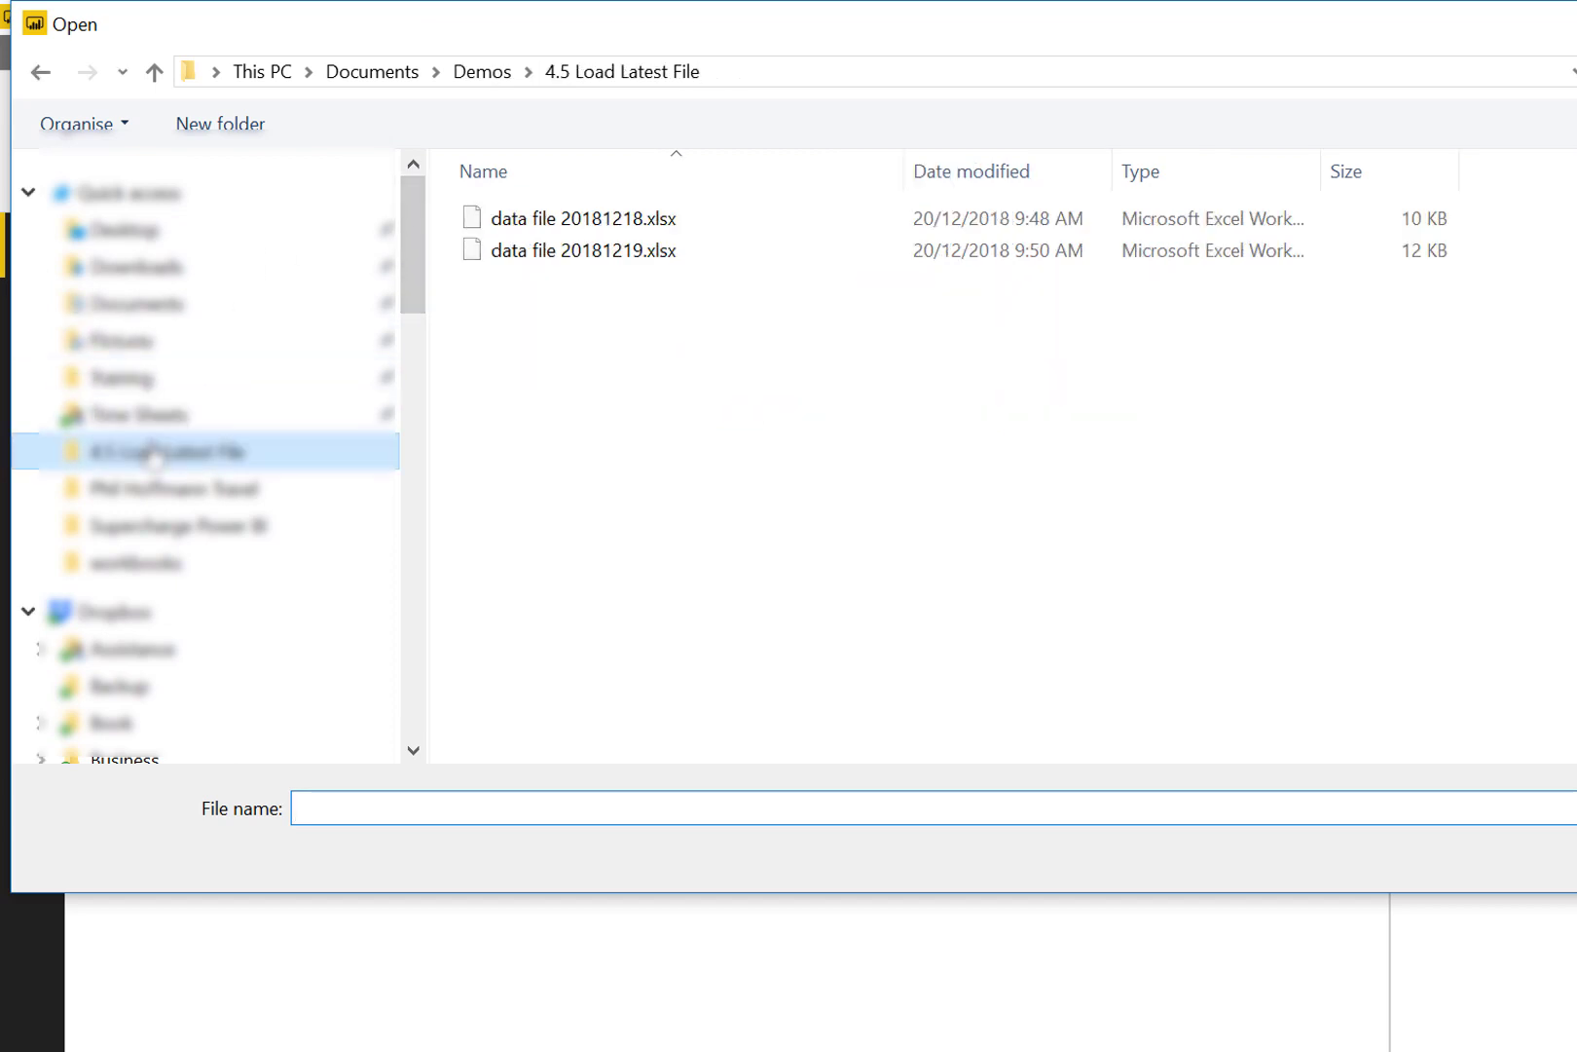
pyautogui.click(586, 220)
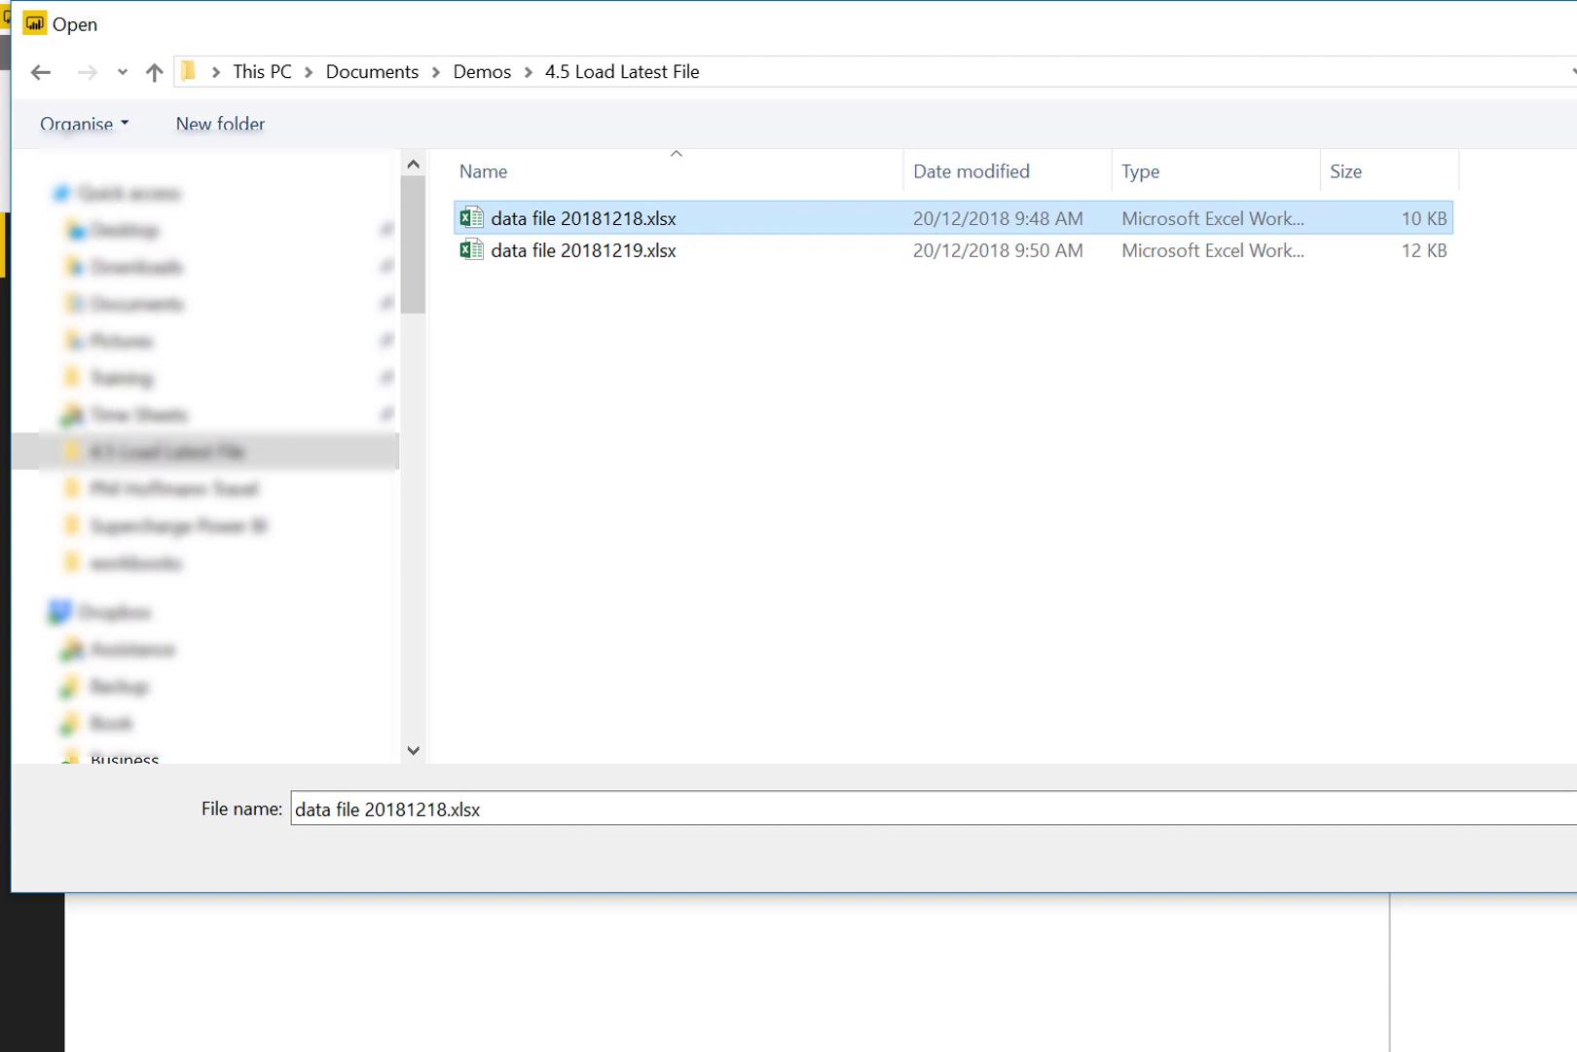
pyautogui.press('Escape')
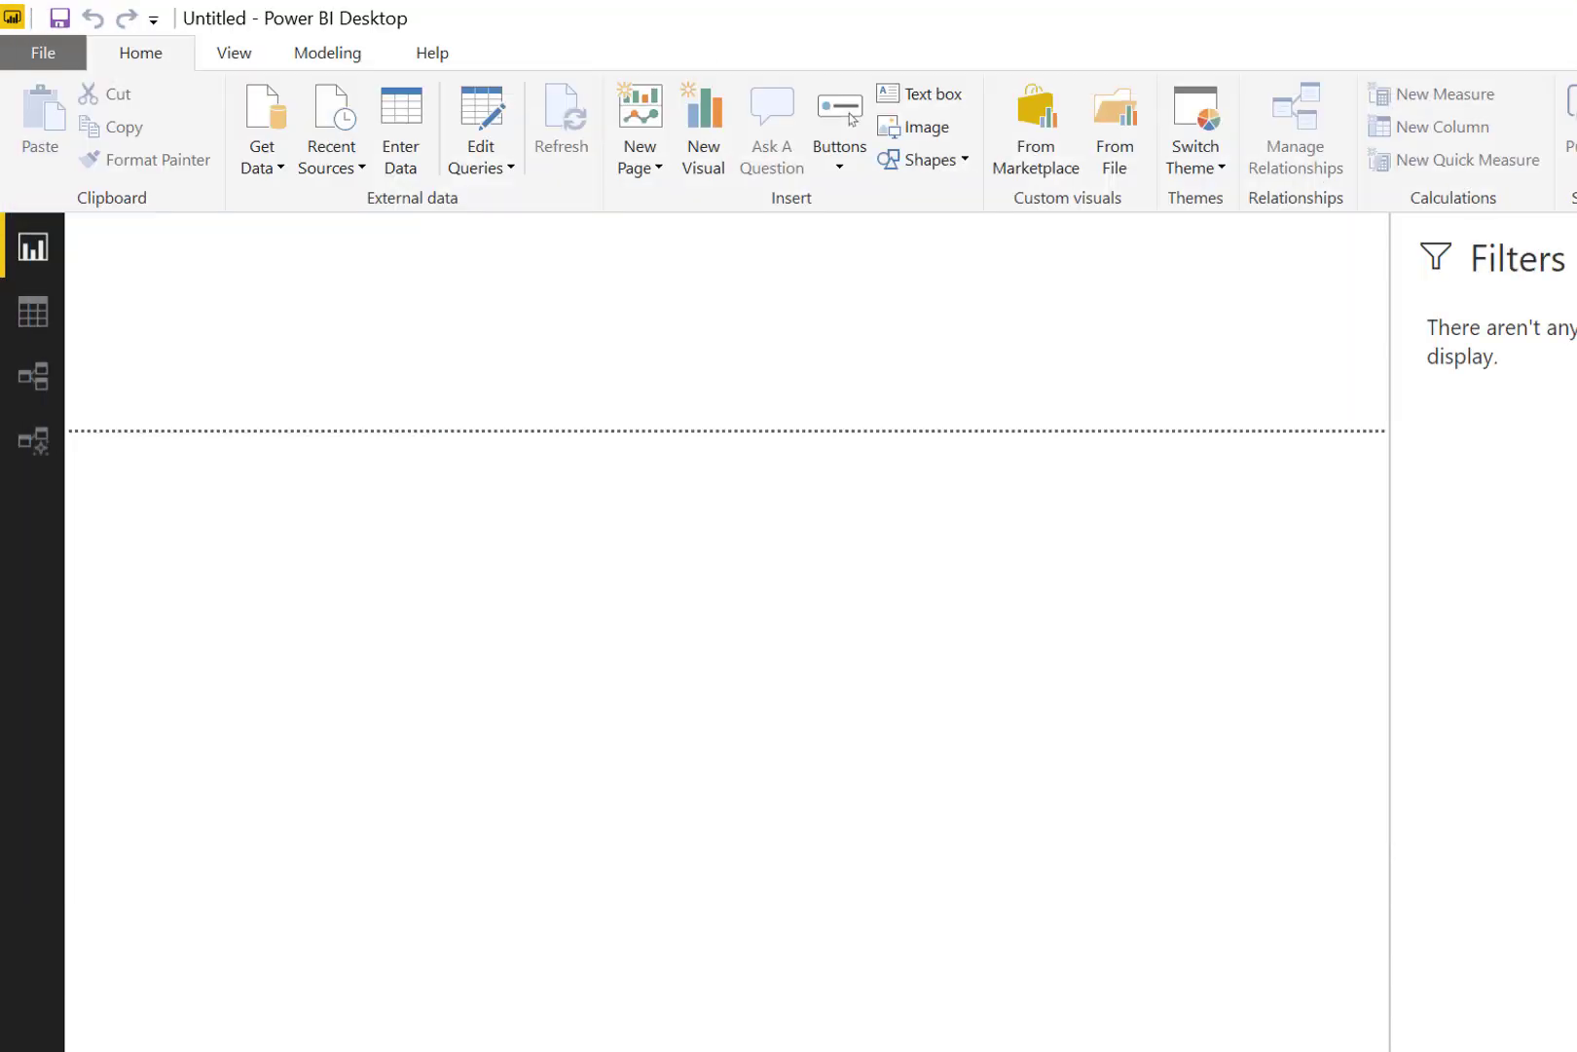
# Connect to the 4.5 Load Latest File folder with the Folder connector, pasting its path from Explorer.
pyautogui.click(277, 175)
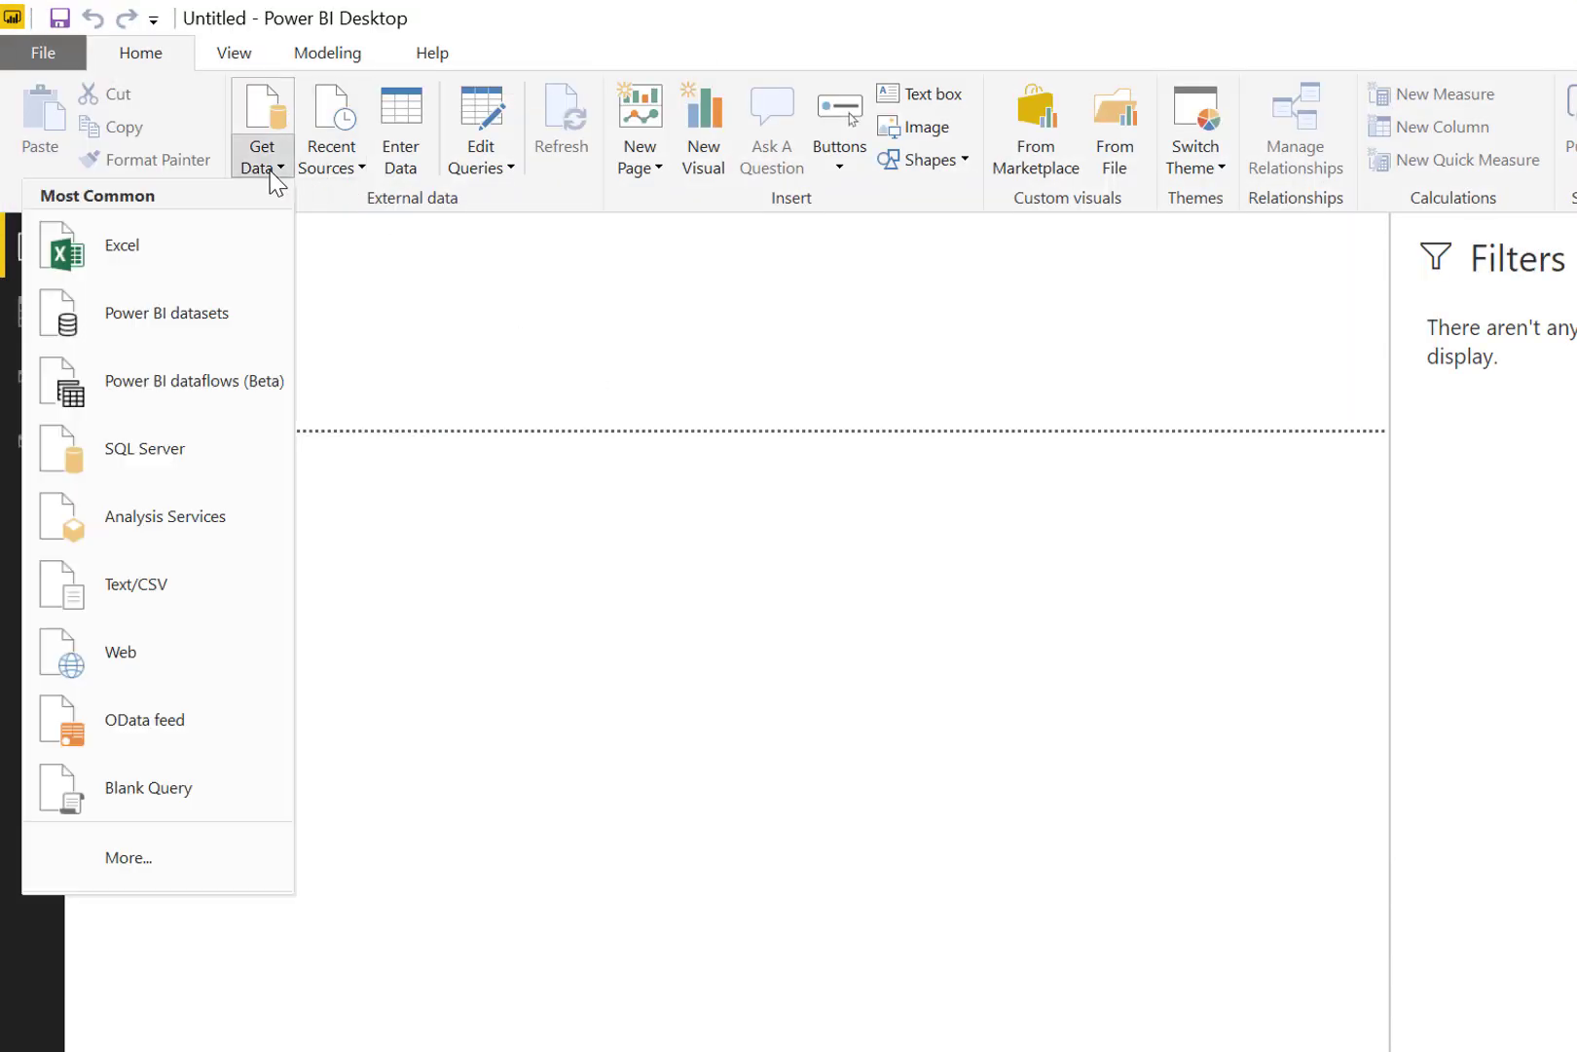
pyautogui.click(156, 856)
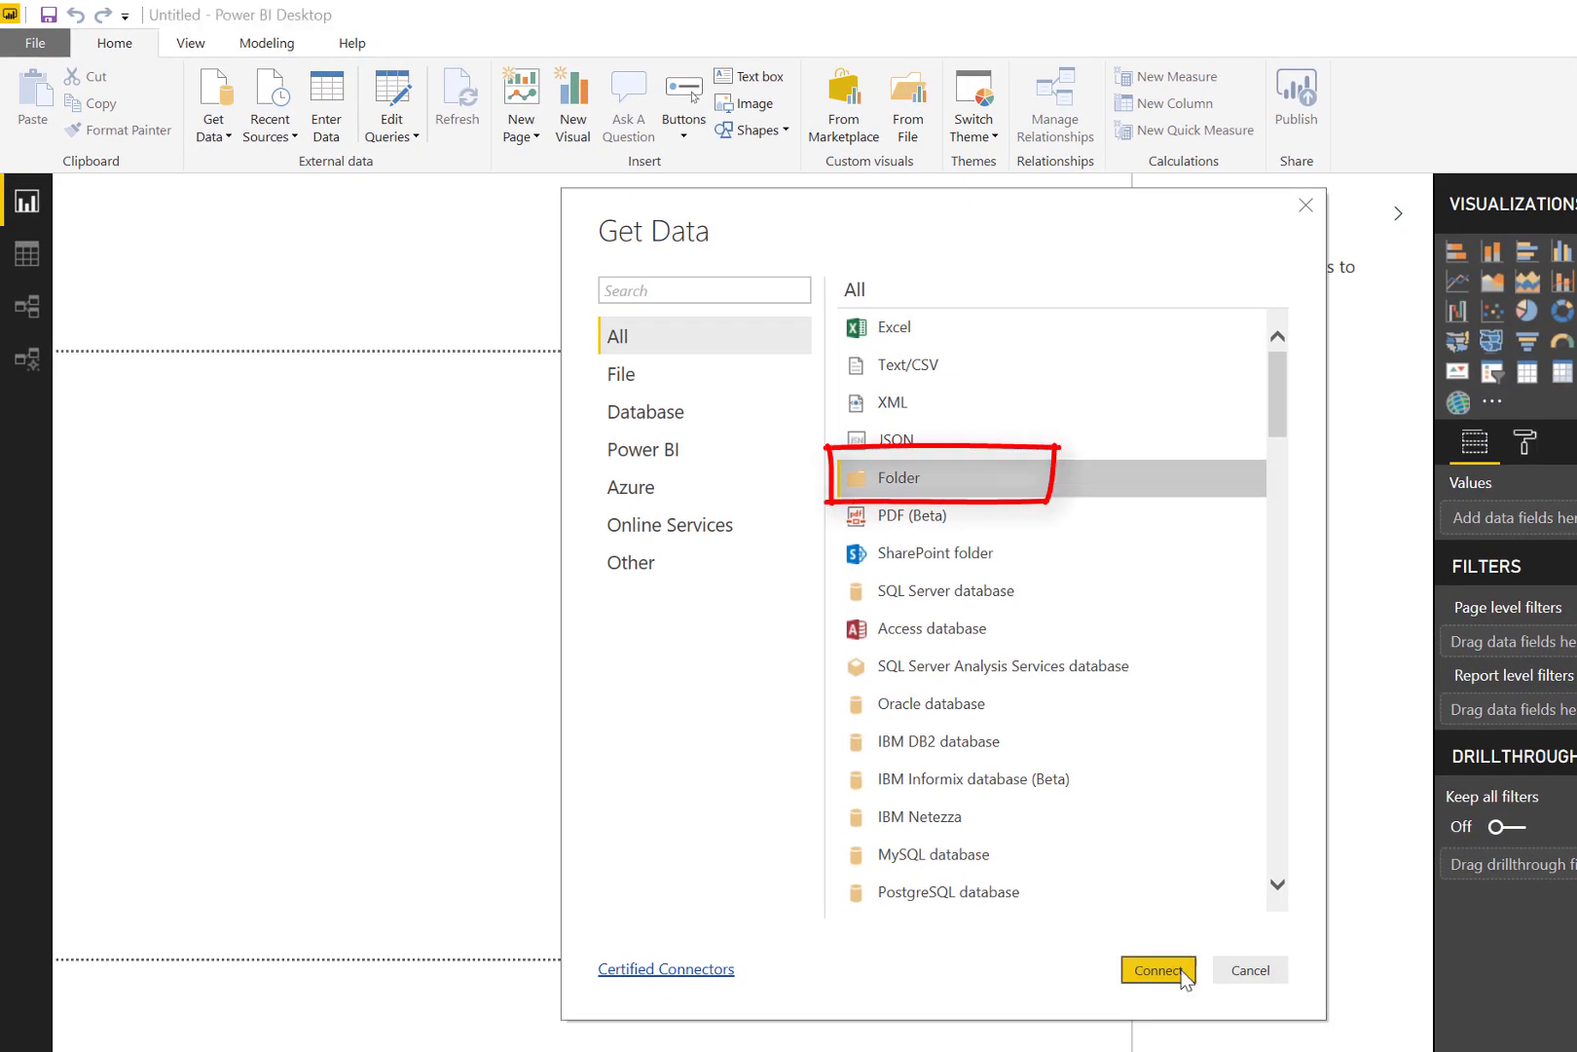
pyautogui.click(1181, 972)
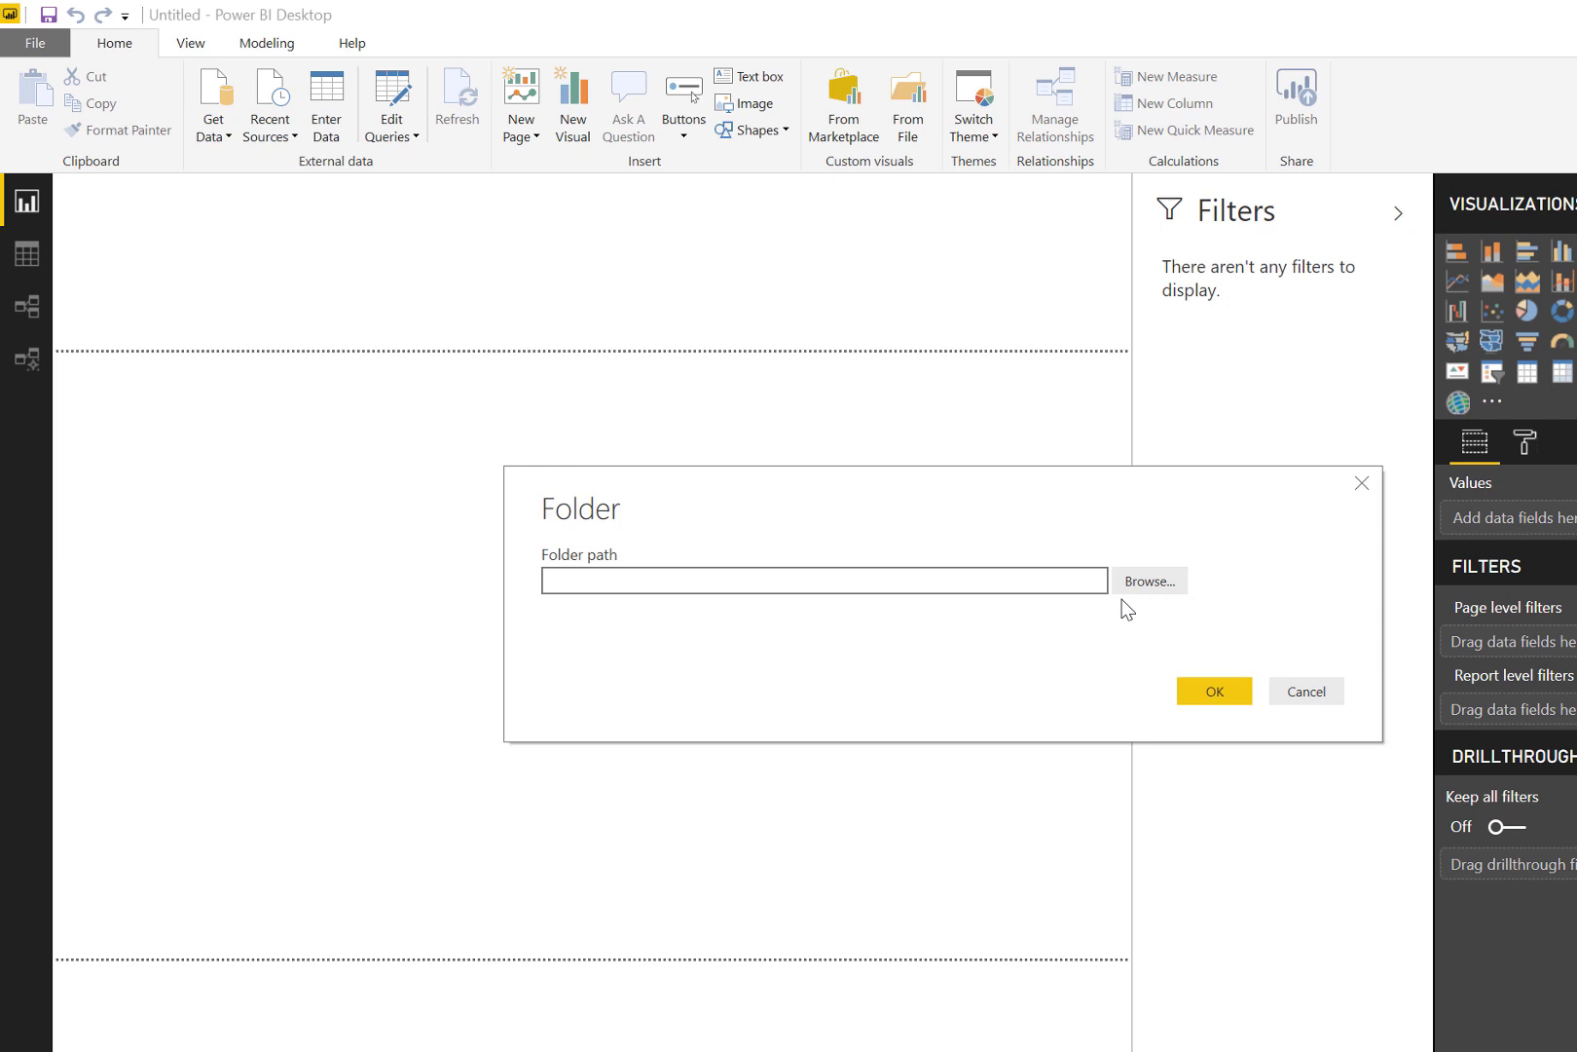
pyautogui.hotkey('alt', 'Tab')
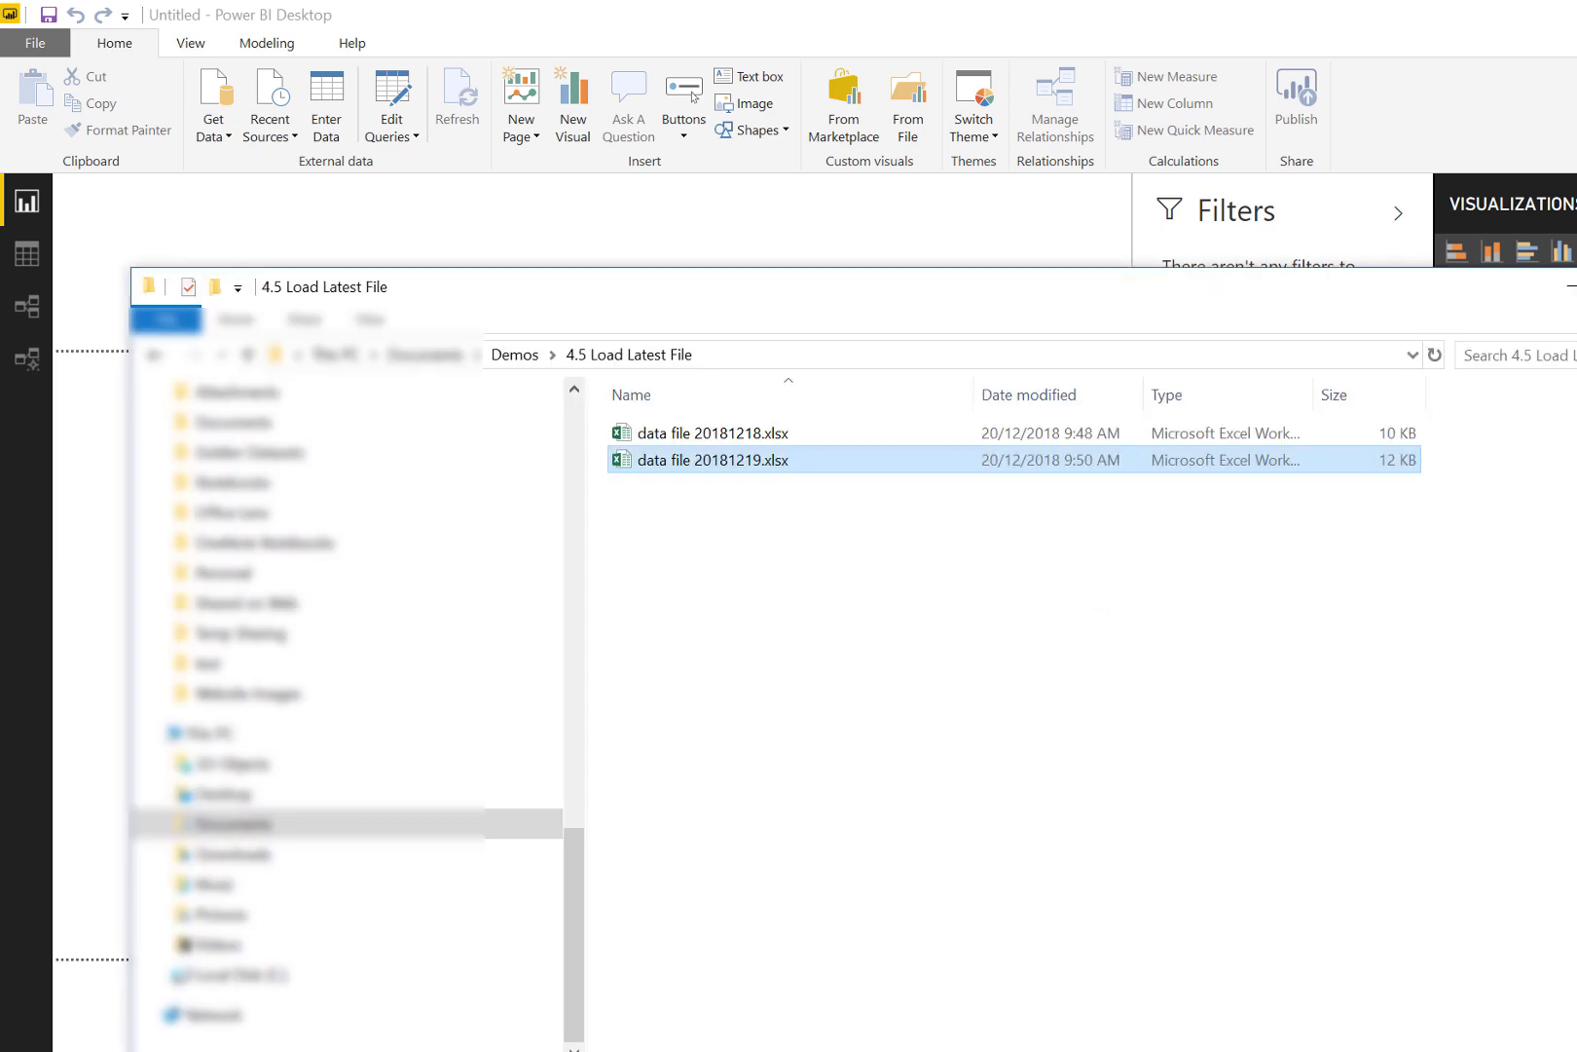
pyautogui.click(721, 356)
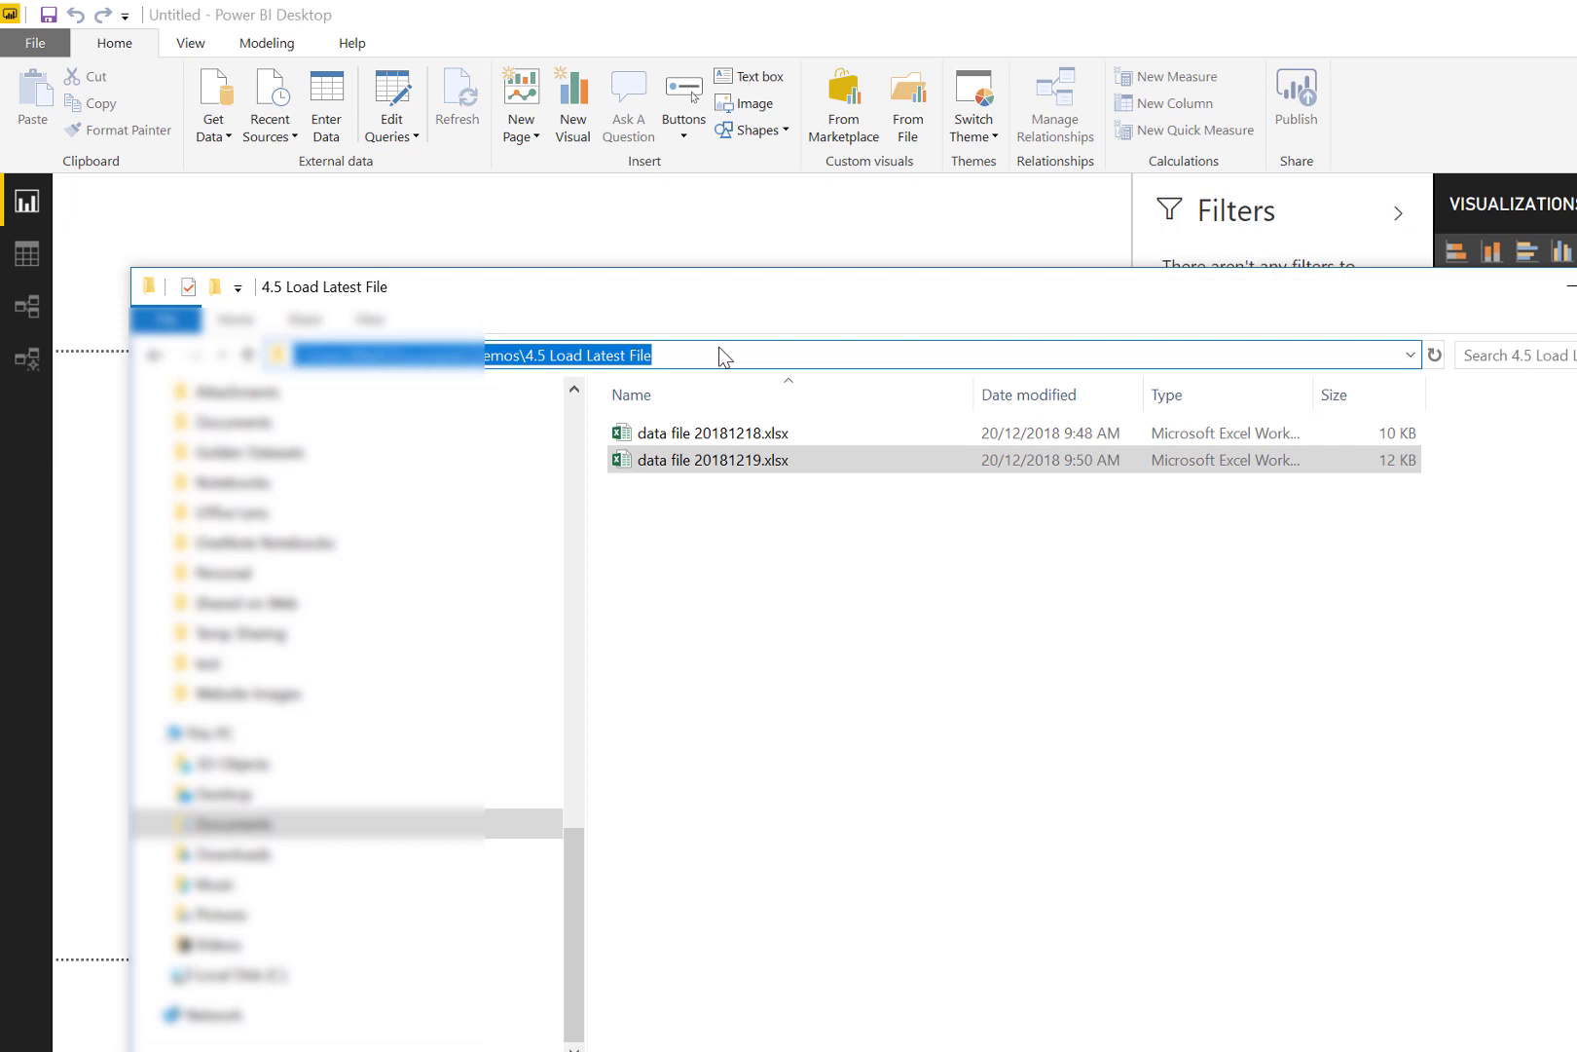
pyautogui.hotkey('ctrl', 'c')
pyautogui.hotkey('alt', 'Tab')
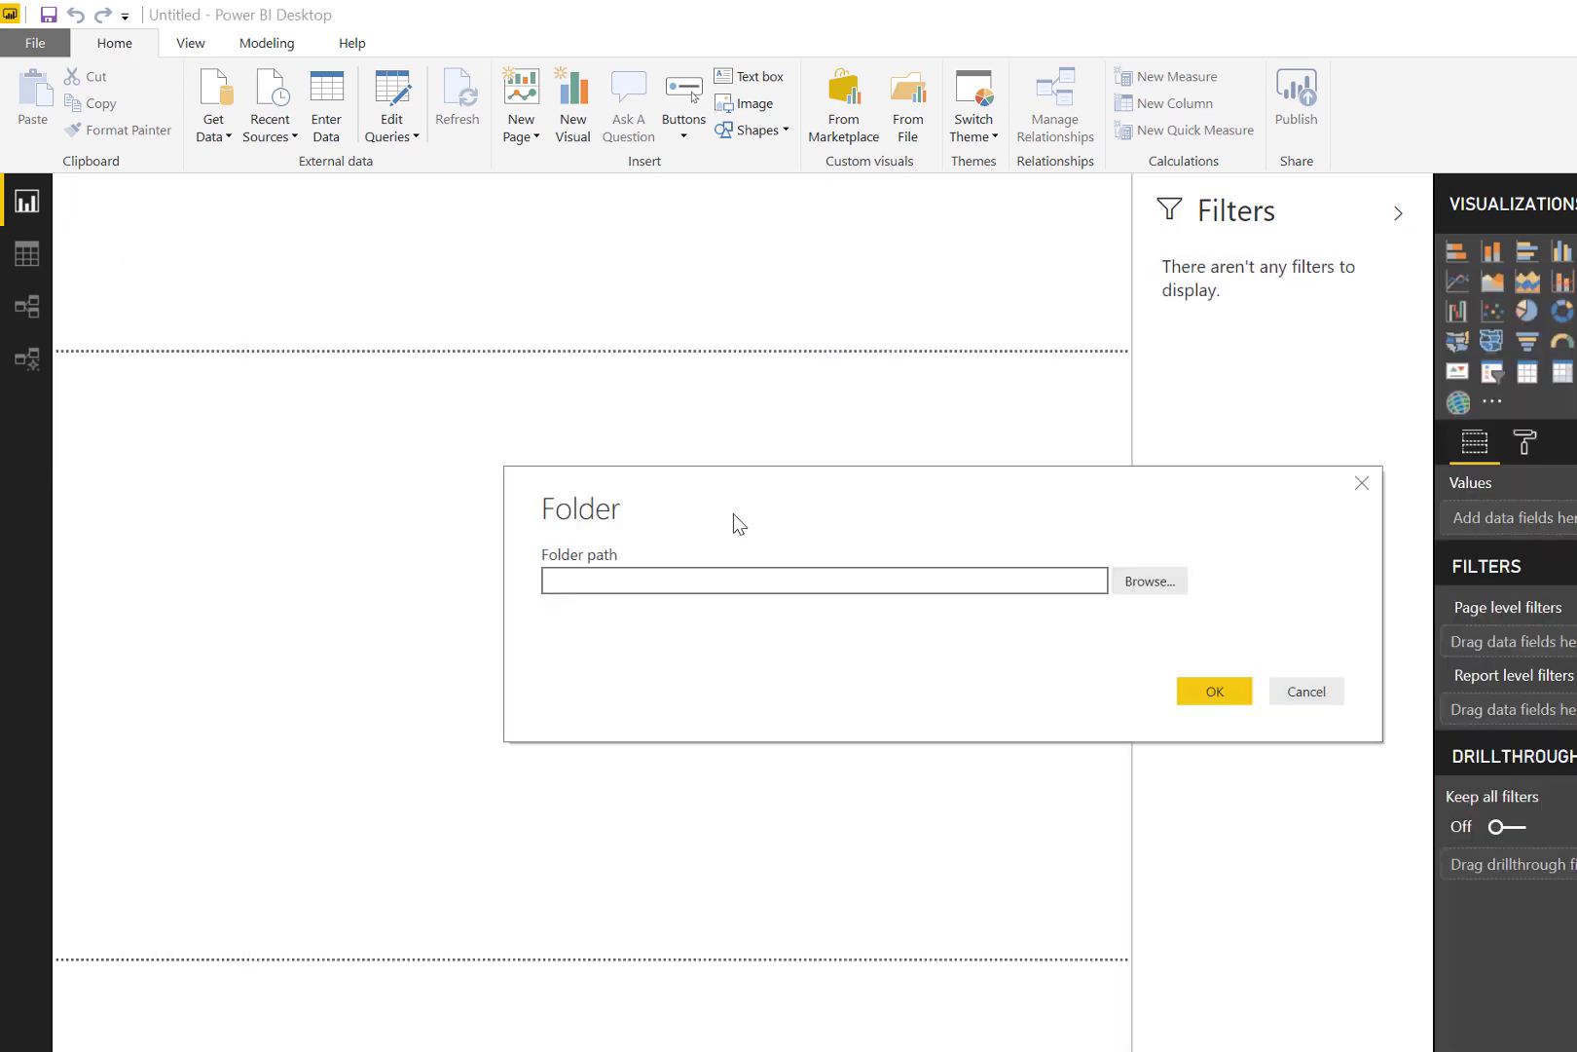
pyautogui.hotkey('ctrl', 'v')
pyautogui.click(1215, 692)
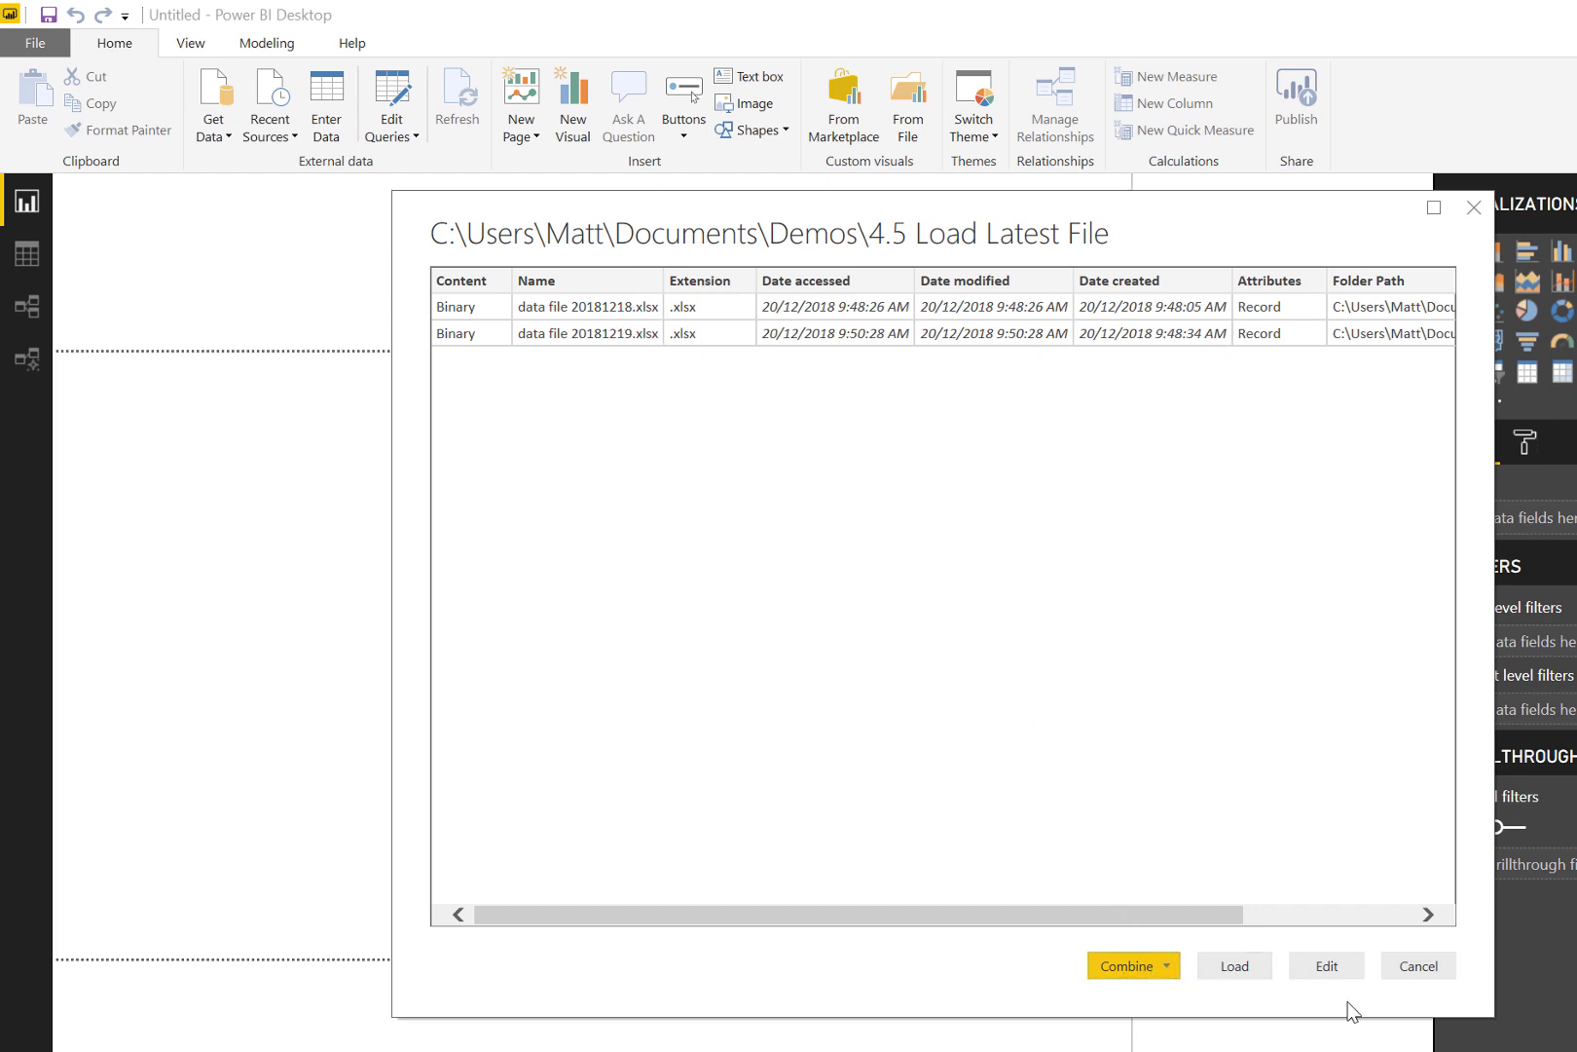
# Edit the folder file list and sort it by Date created, newest first.
pyautogui.click(1342, 968)
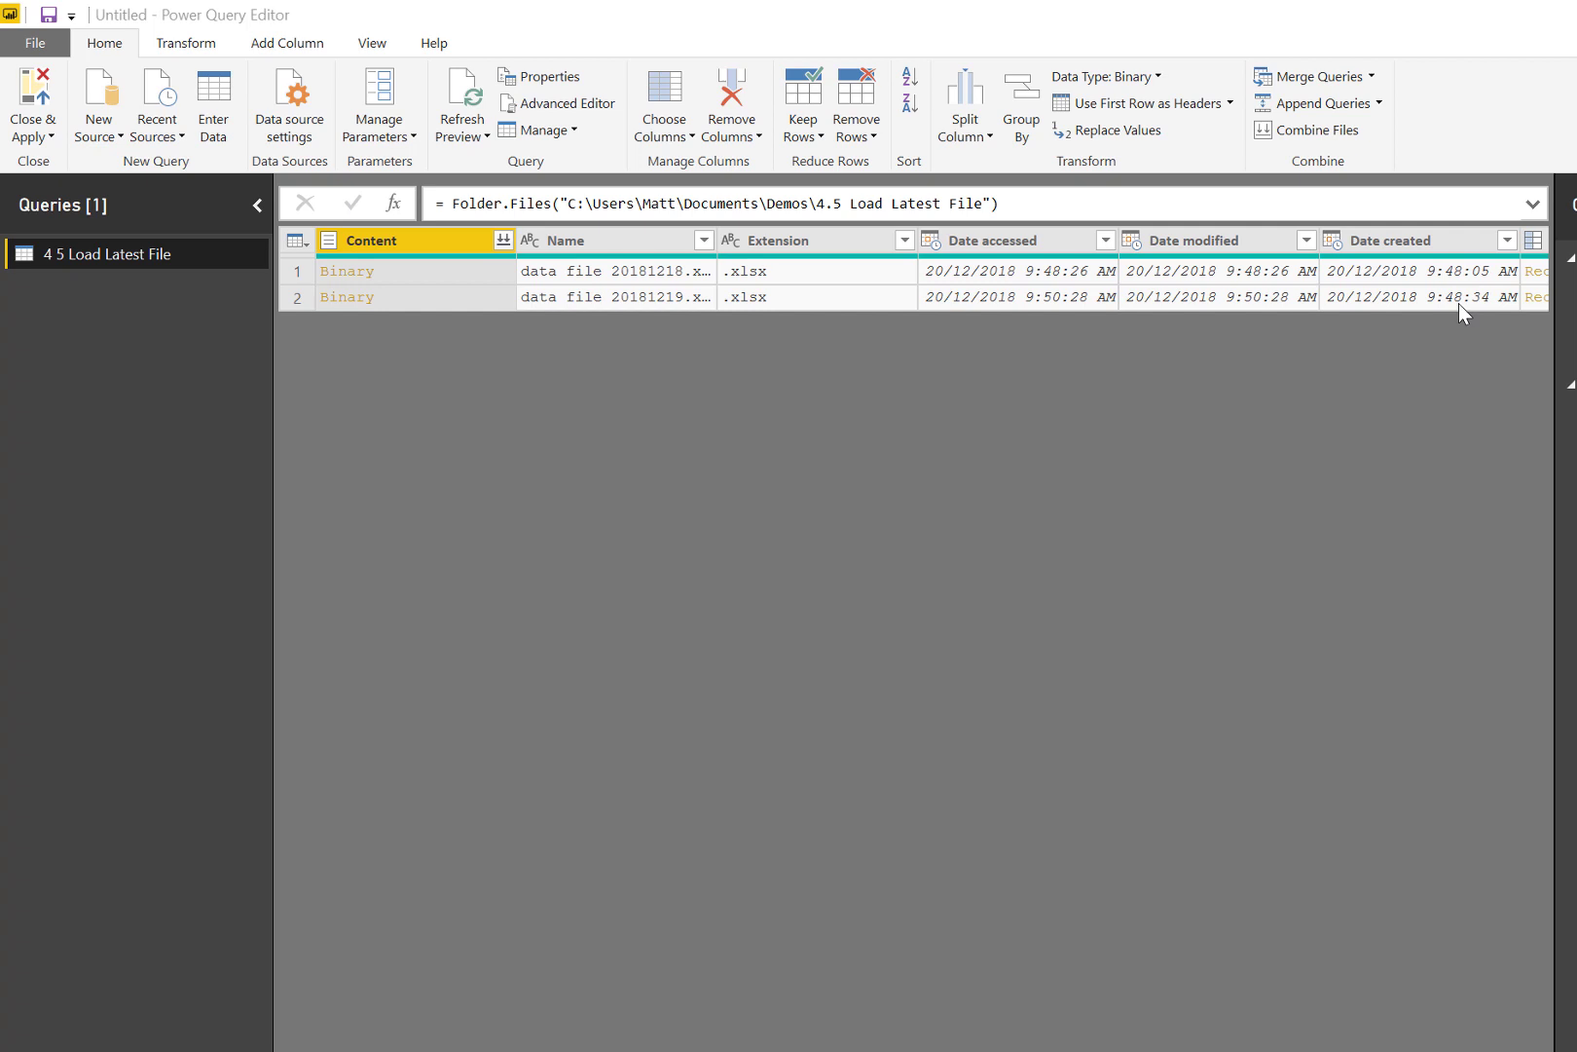
pyautogui.click(1506, 239)
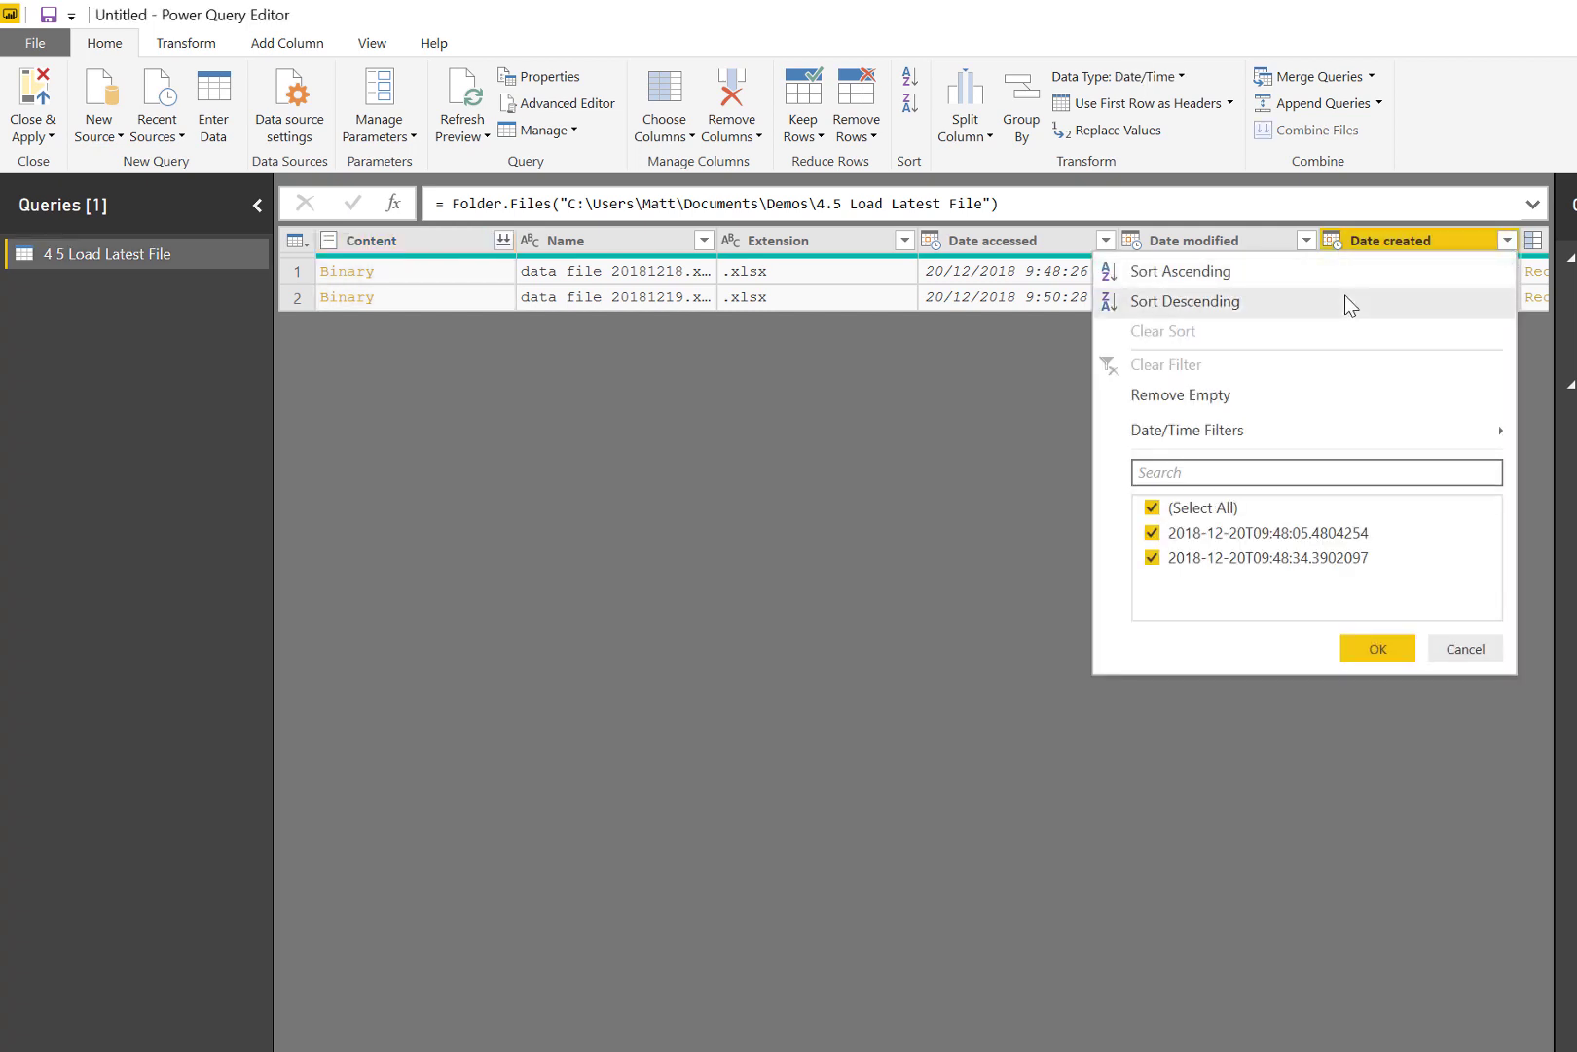
pyautogui.click(1349, 304)
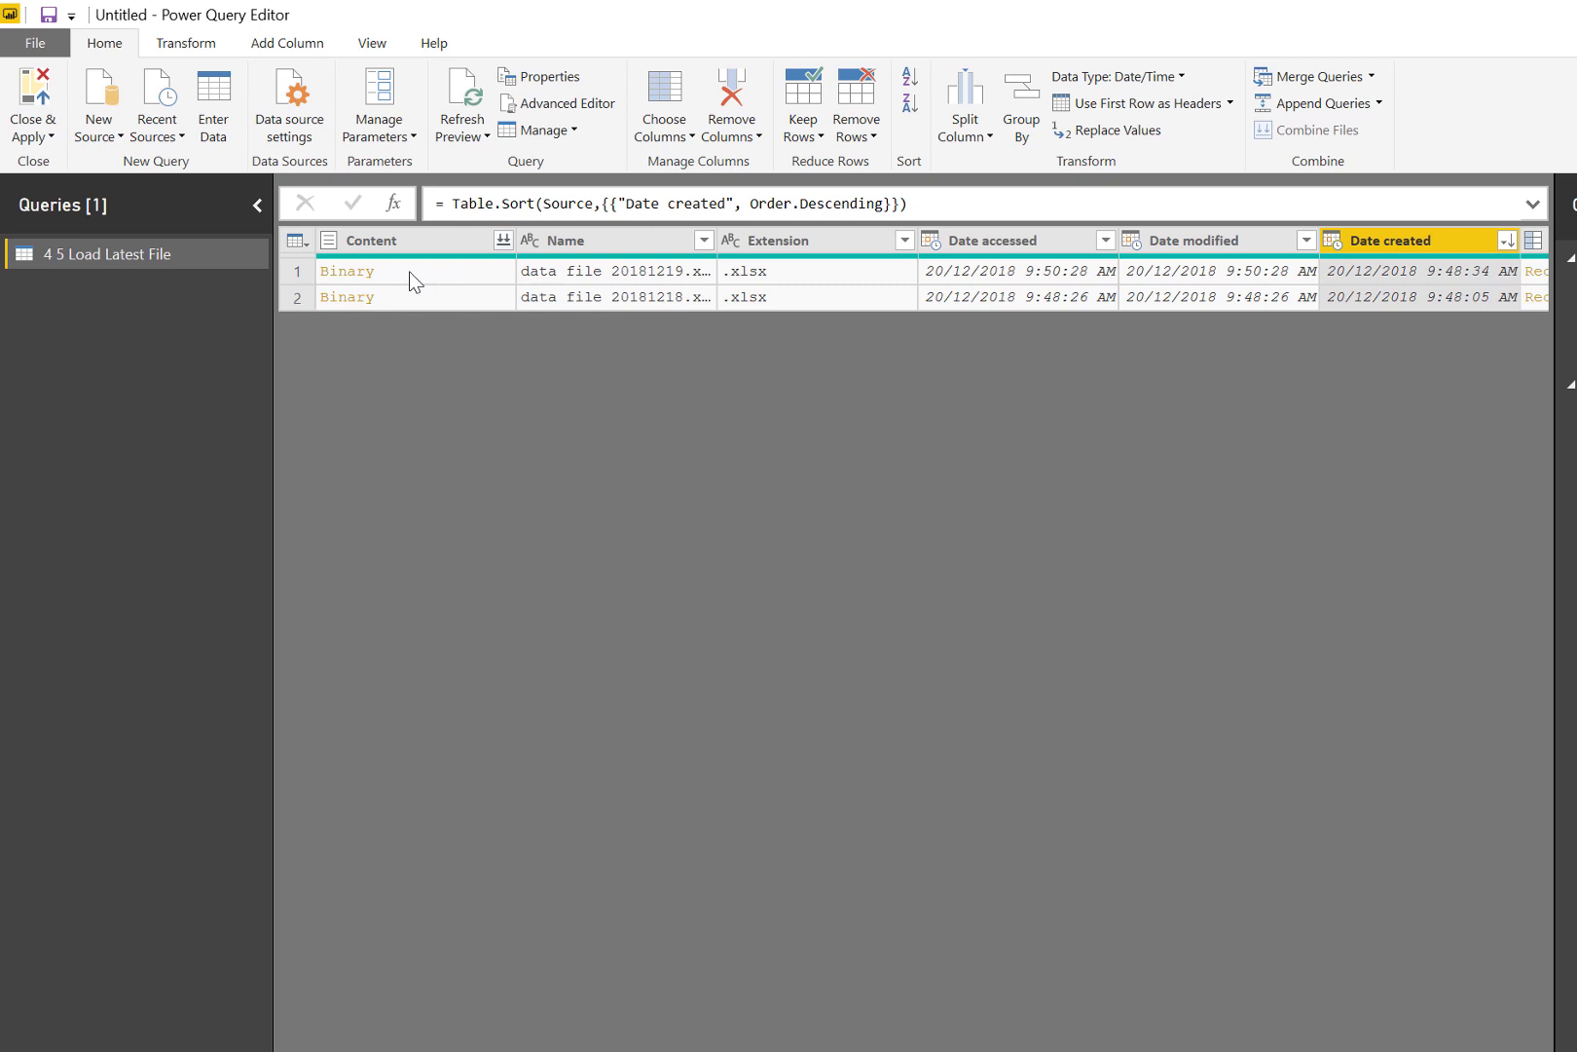
# Drill into the newest file's Sheet1, promote the first row to headers, then reselect Sorted Rows.
pyautogui.click(351, 278)
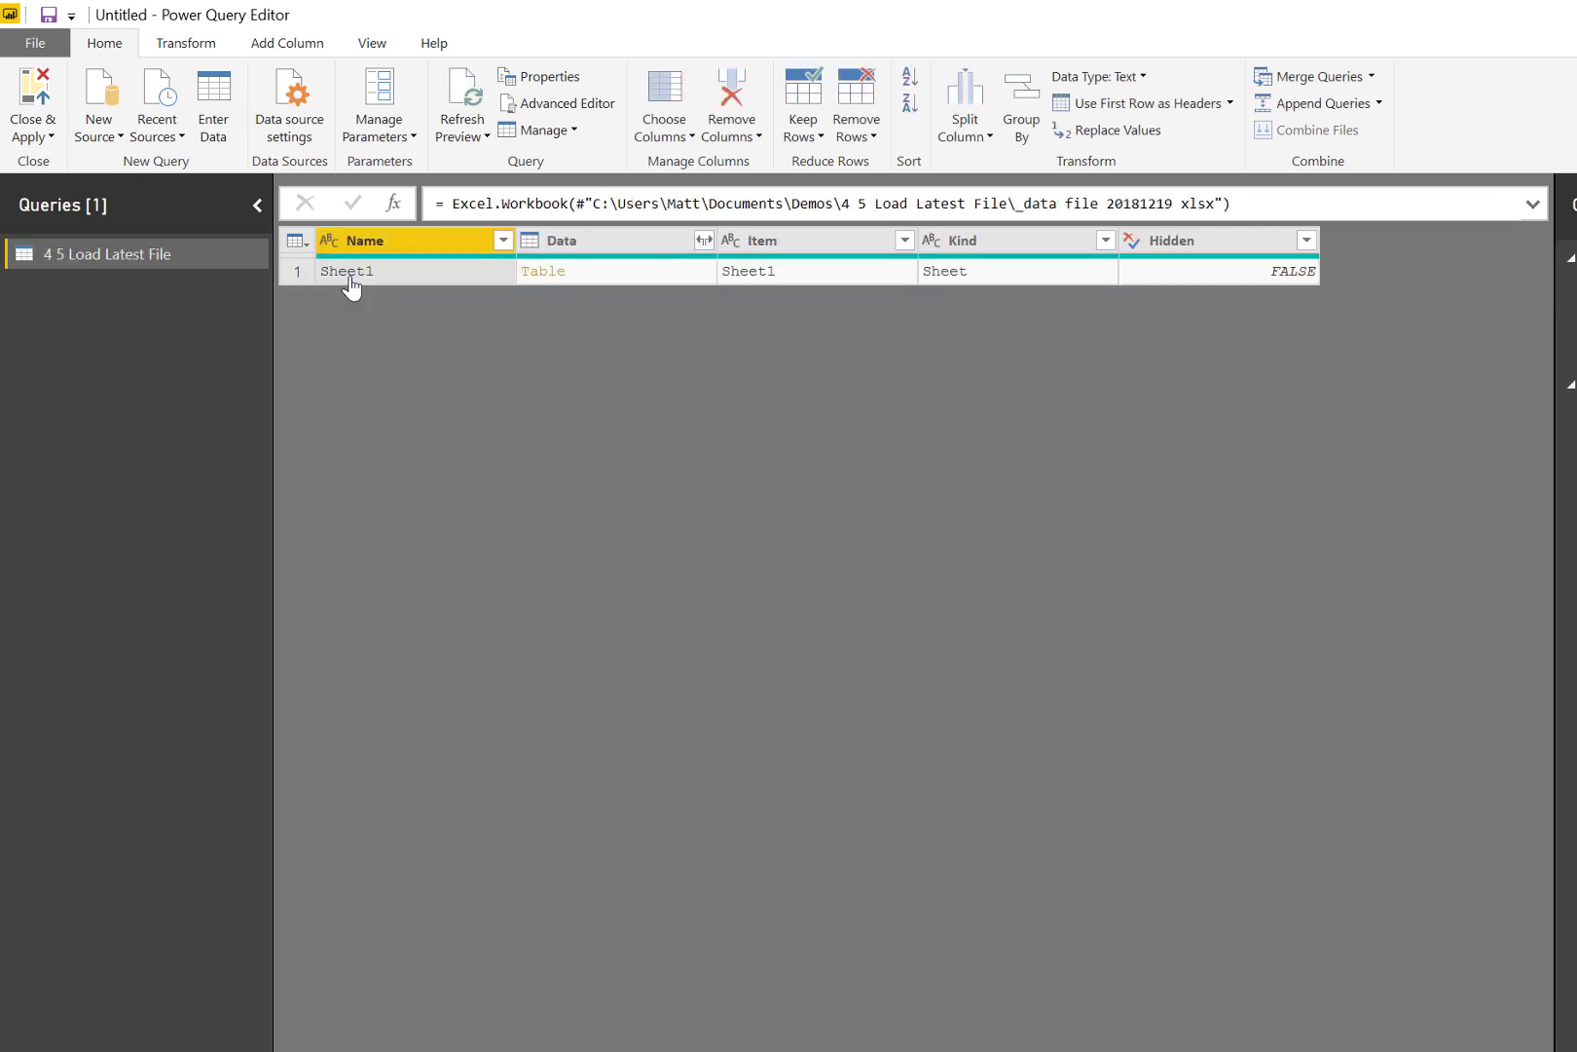
pyautogui.click(556, 274)
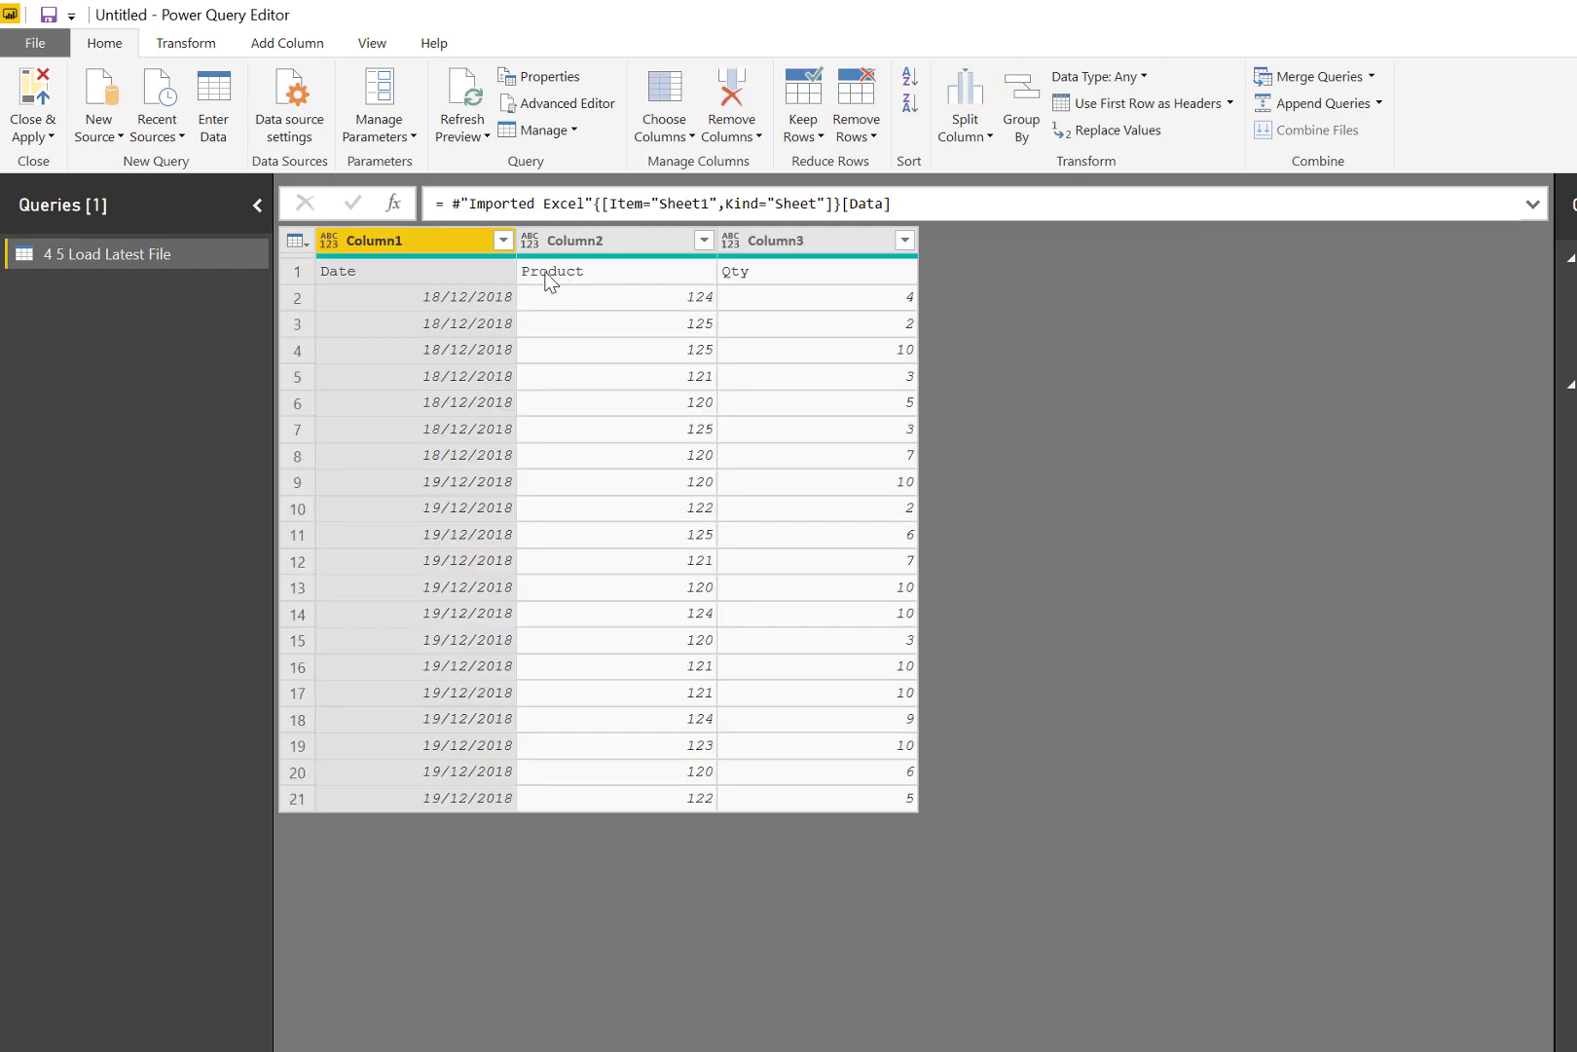
pyautogui.click(295, 239)
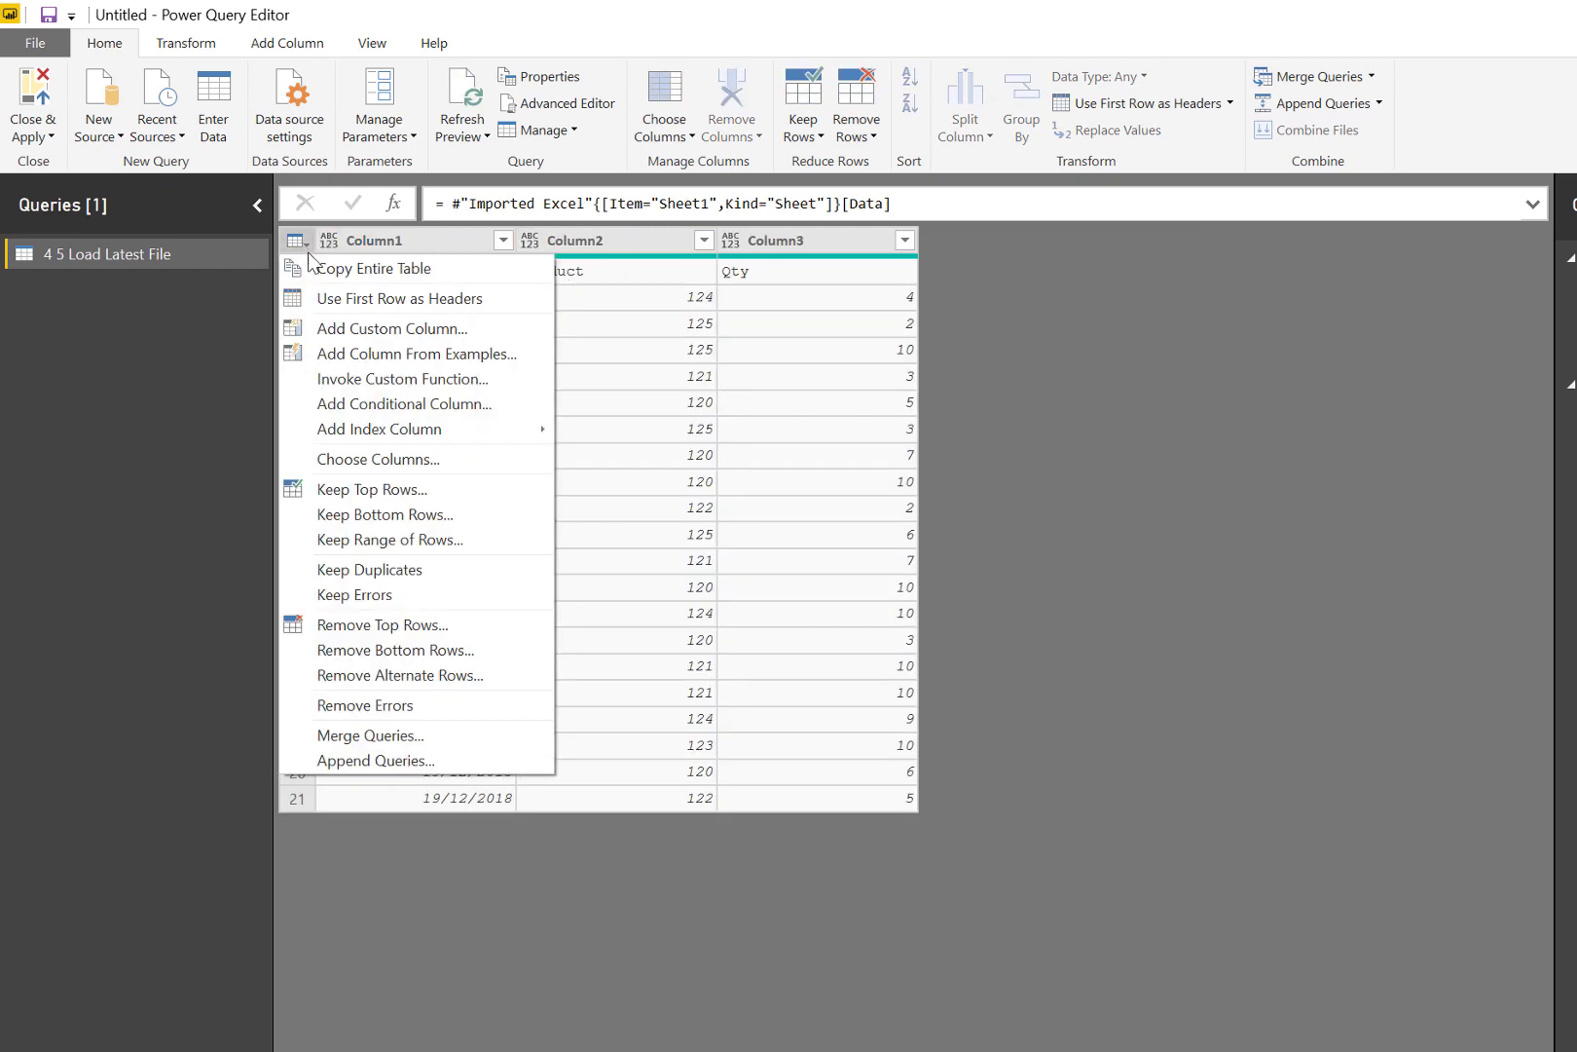
pyautogui.click(341, 297)
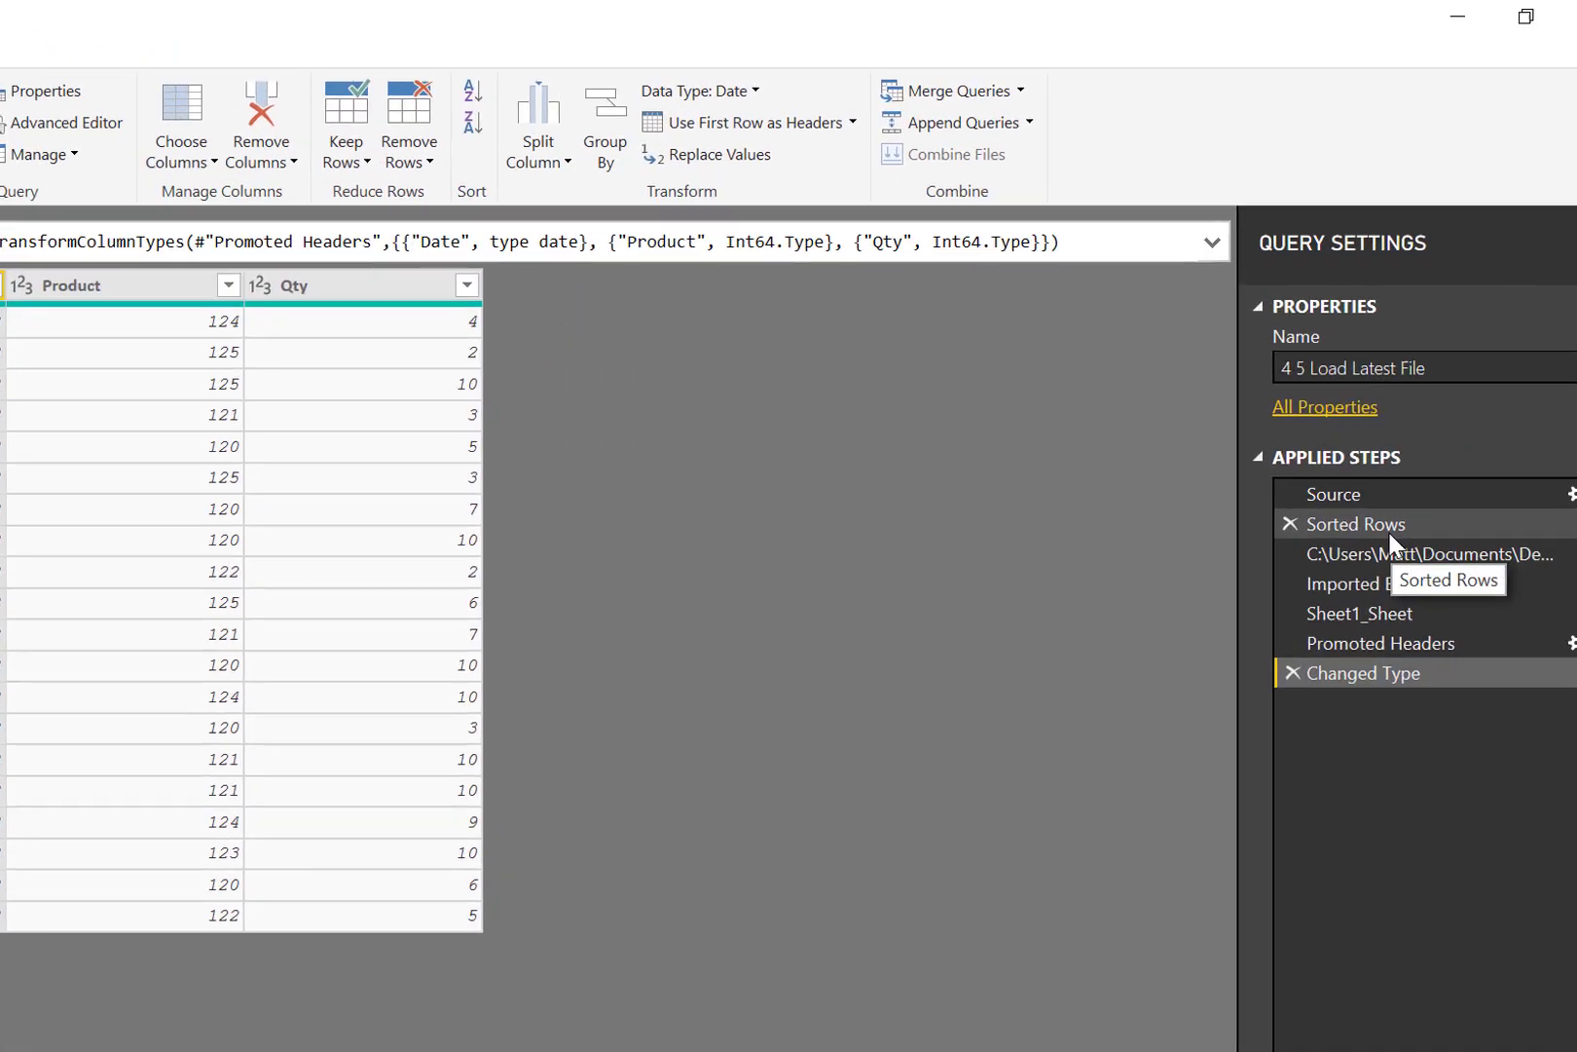
pyautogui.click(1390, 536)
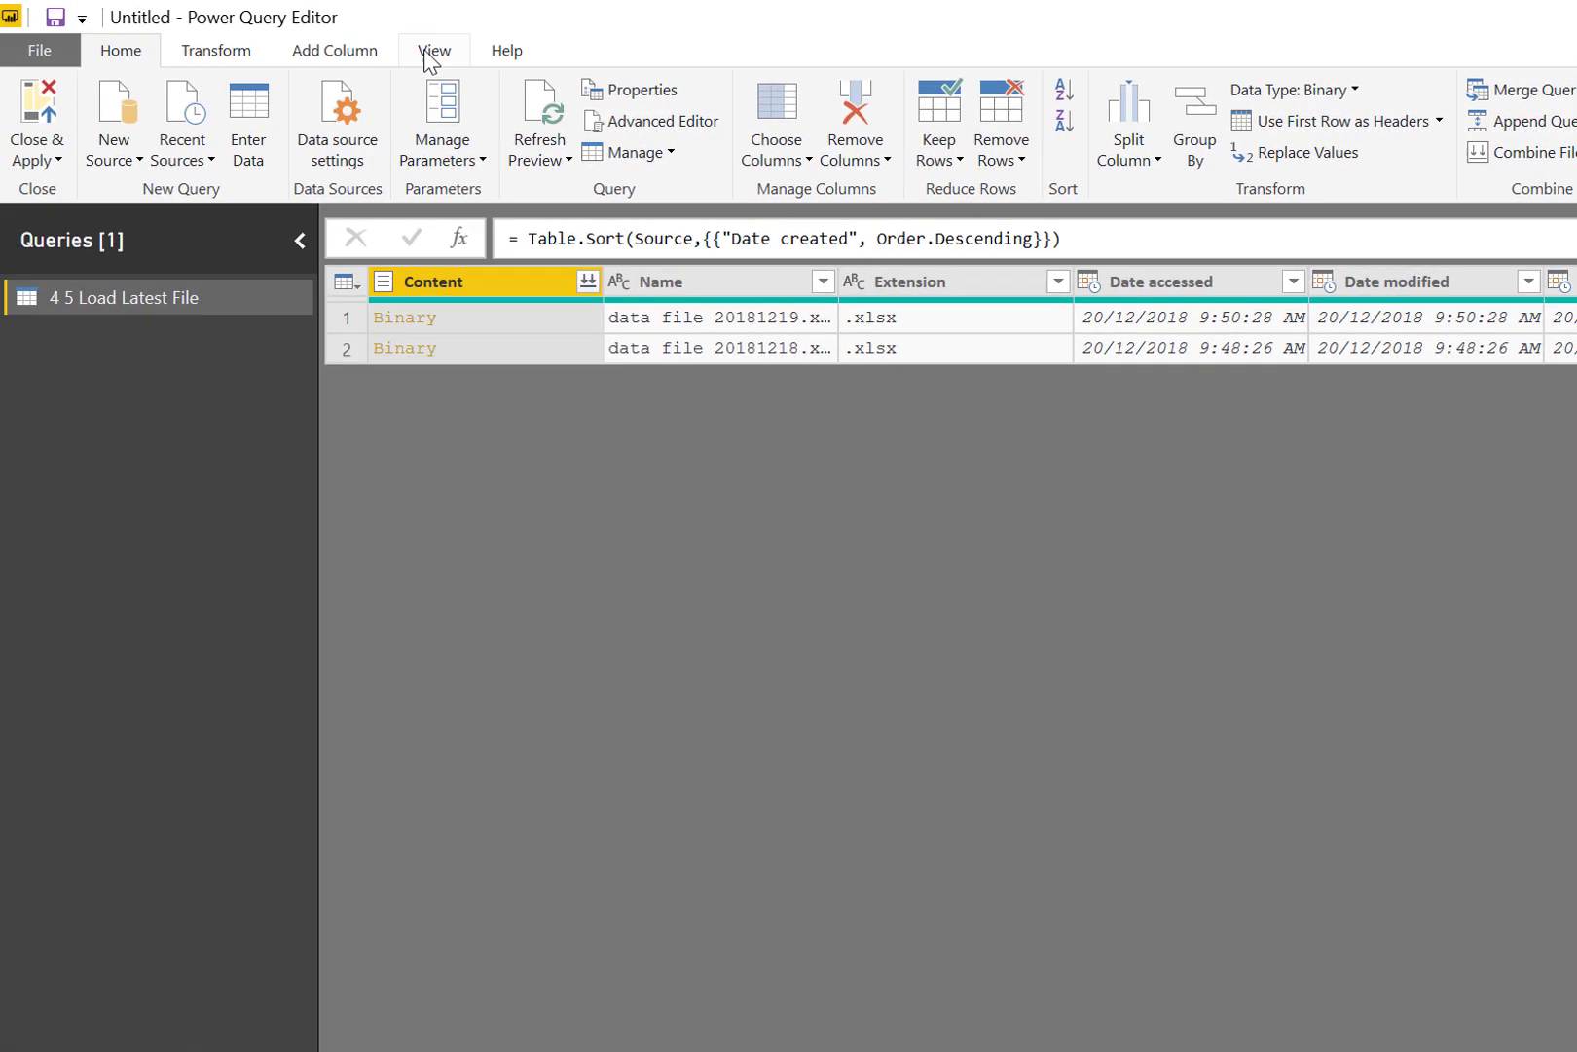
# Show Query Settings and highlight the hard-coded file name in the file-navigation step's expanded formula.
pyautogui.click(435, 61)
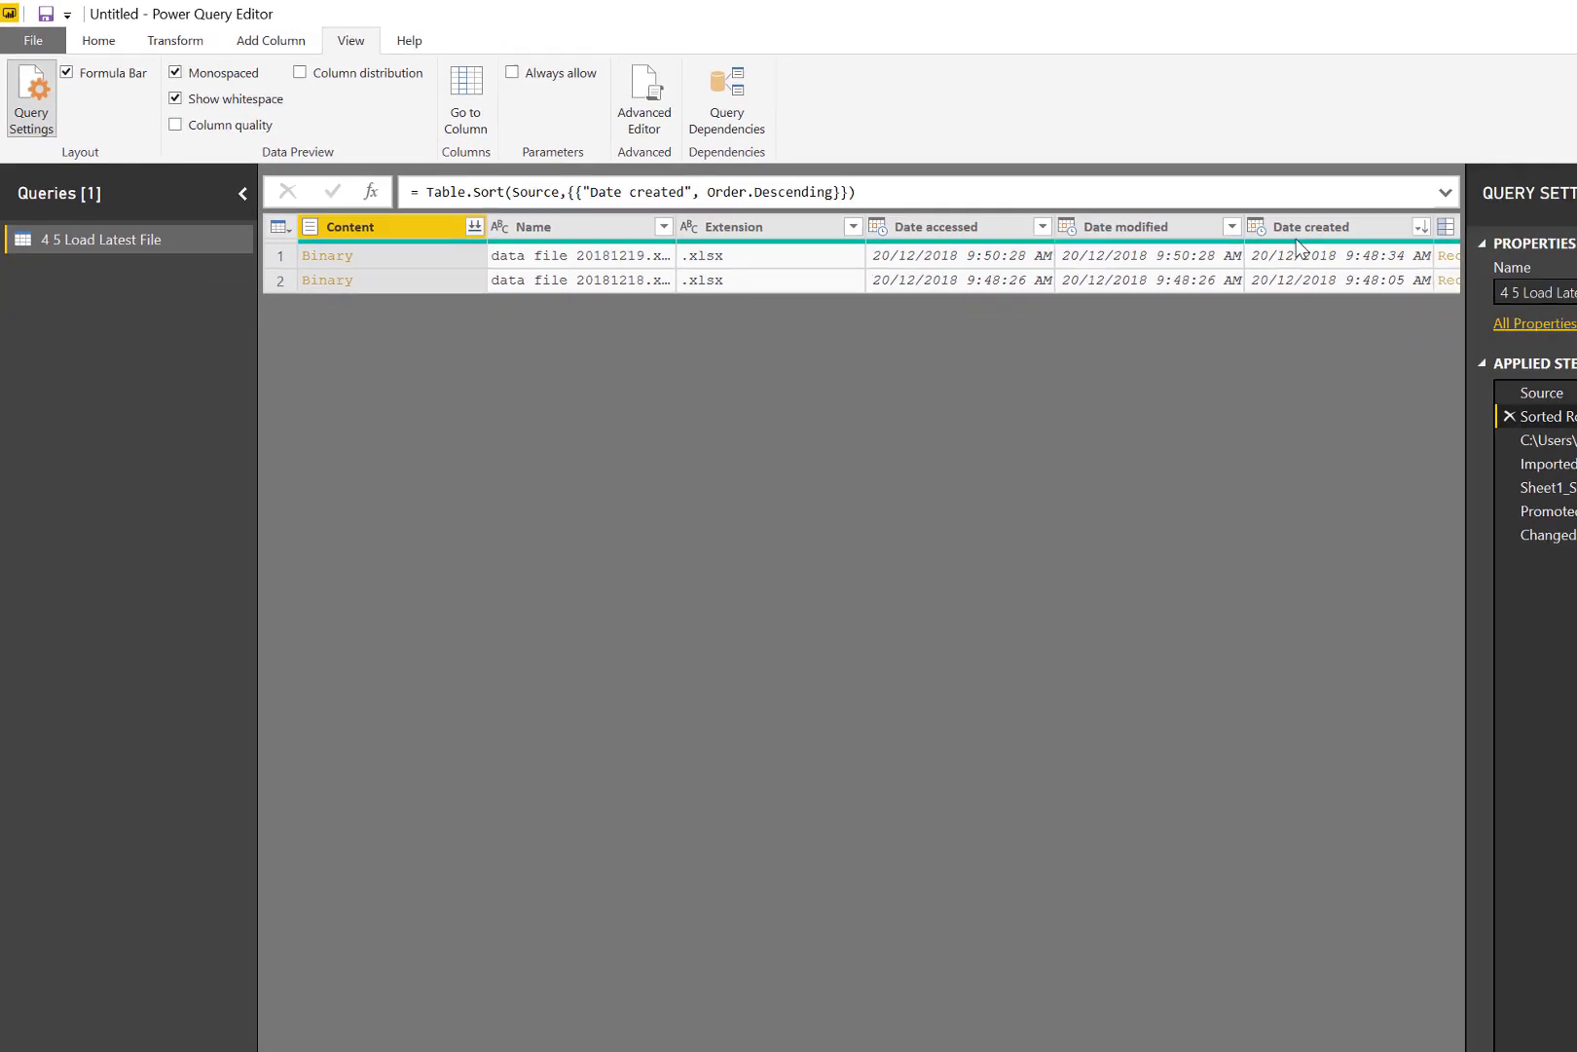
pyautogui.click(1397, 389)
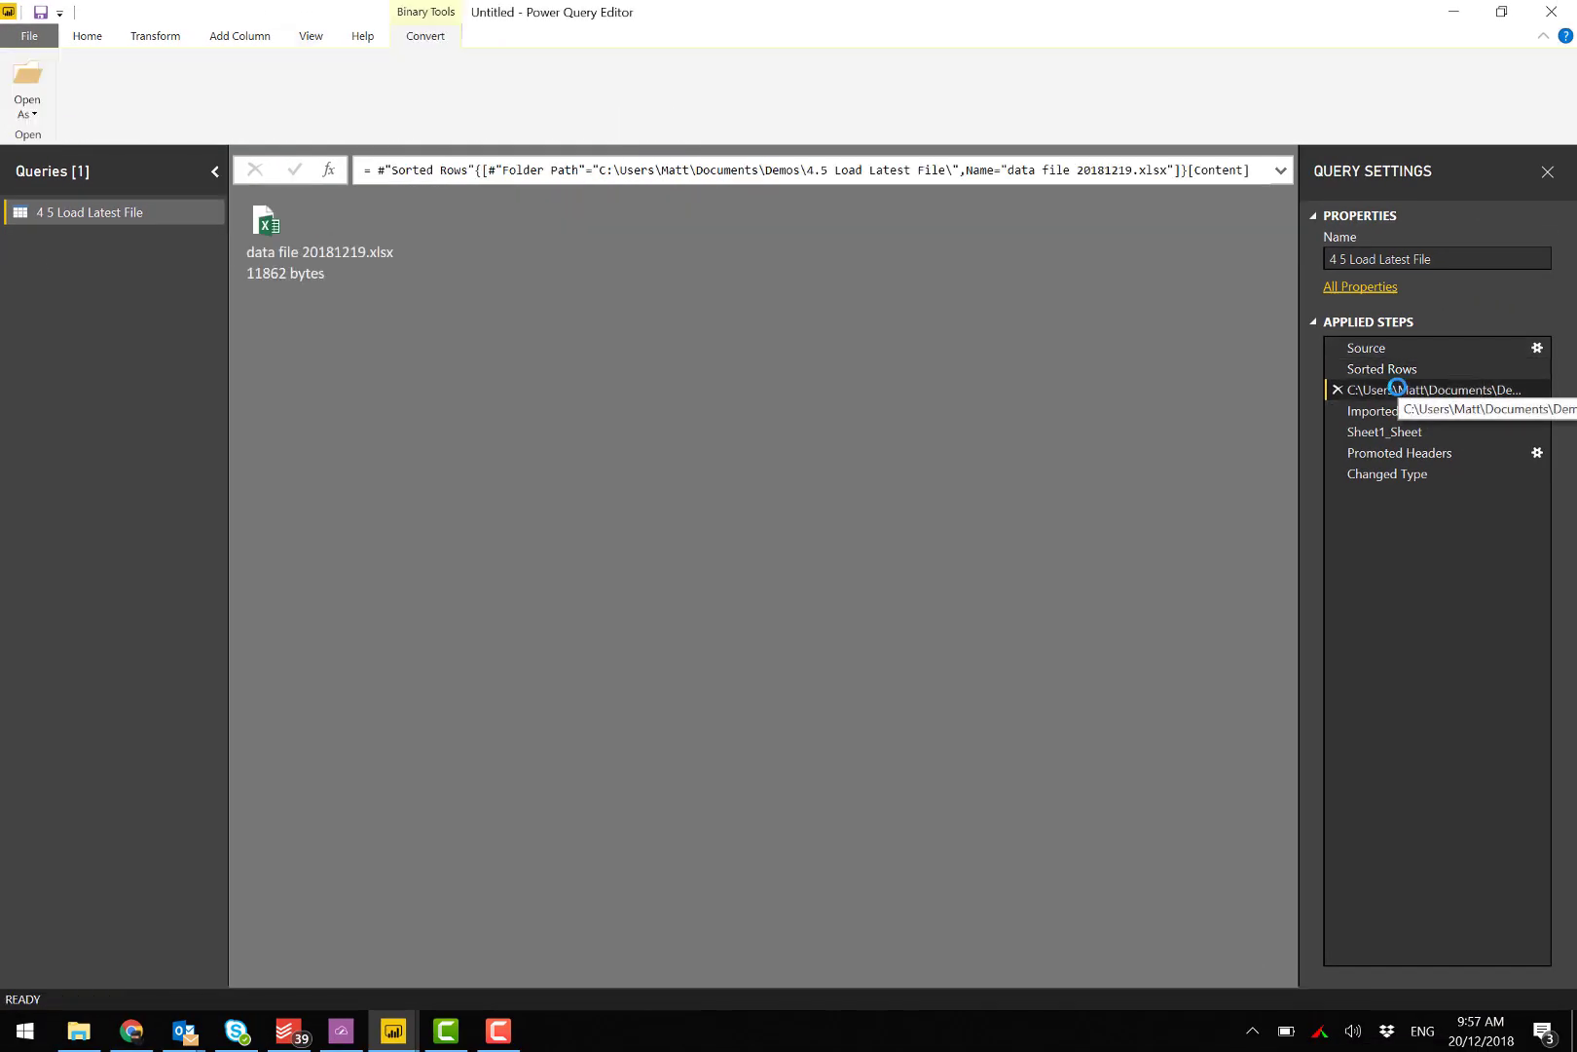
pyautogui.click(1288, 176)
pyautogui.click(1282, 172)
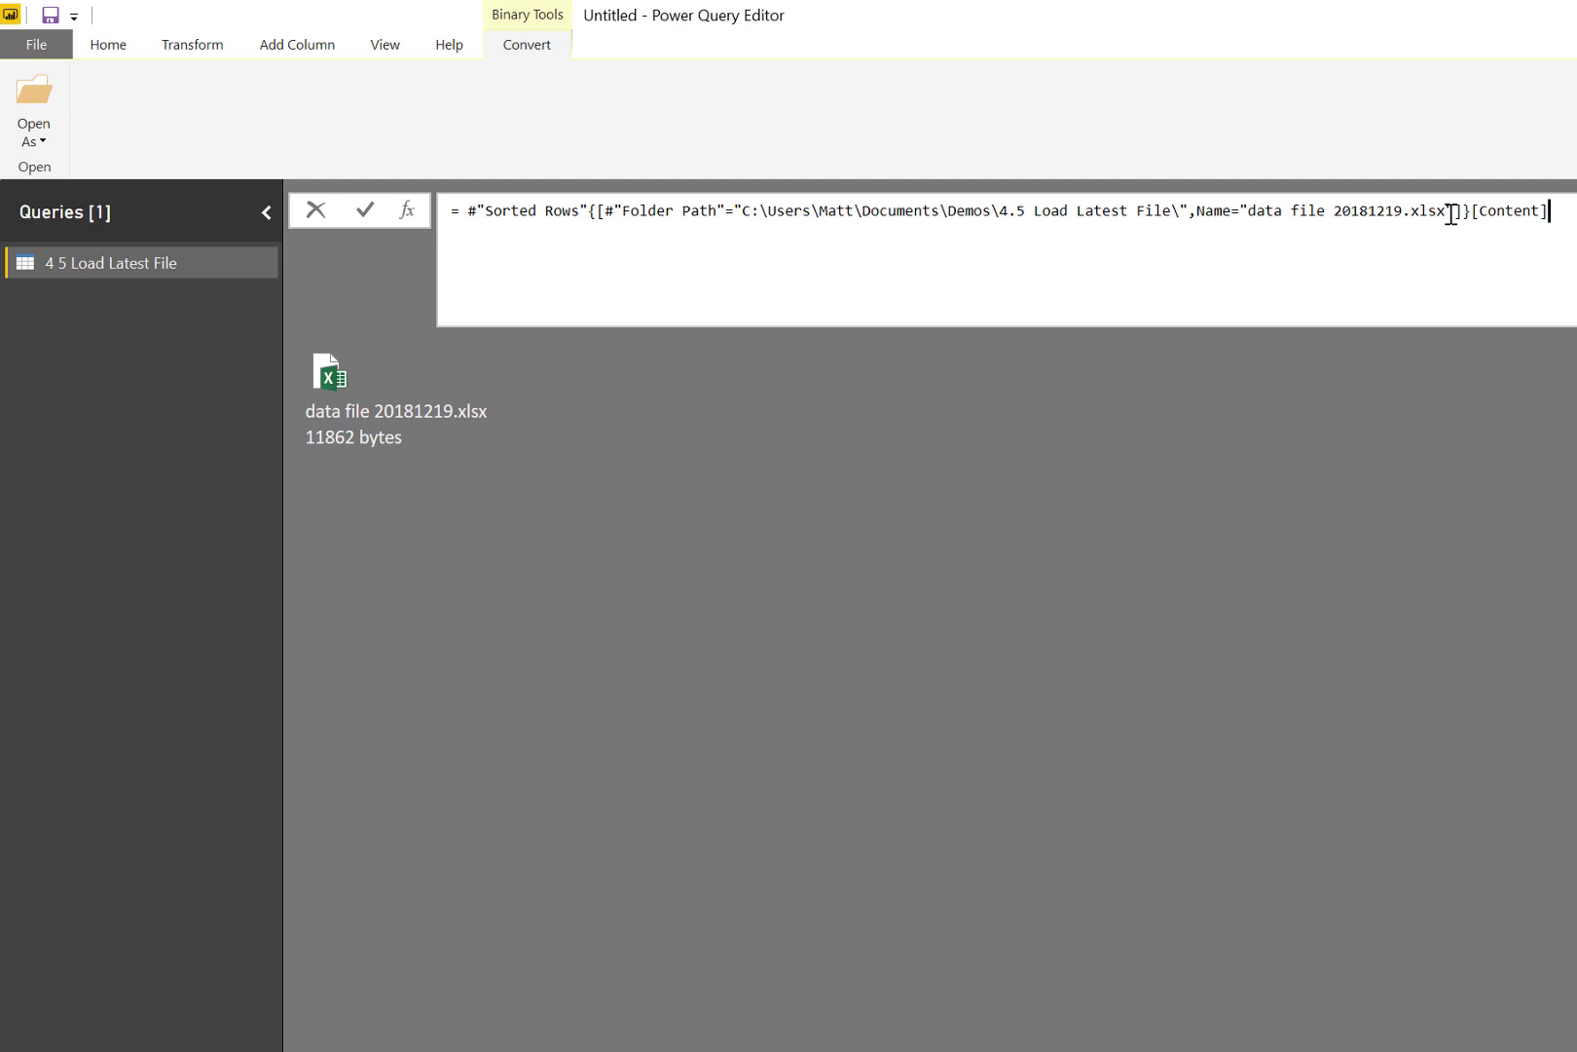
pyautogui.moveTo(1403, 211); pyautogui.dragTo(1189, 216)
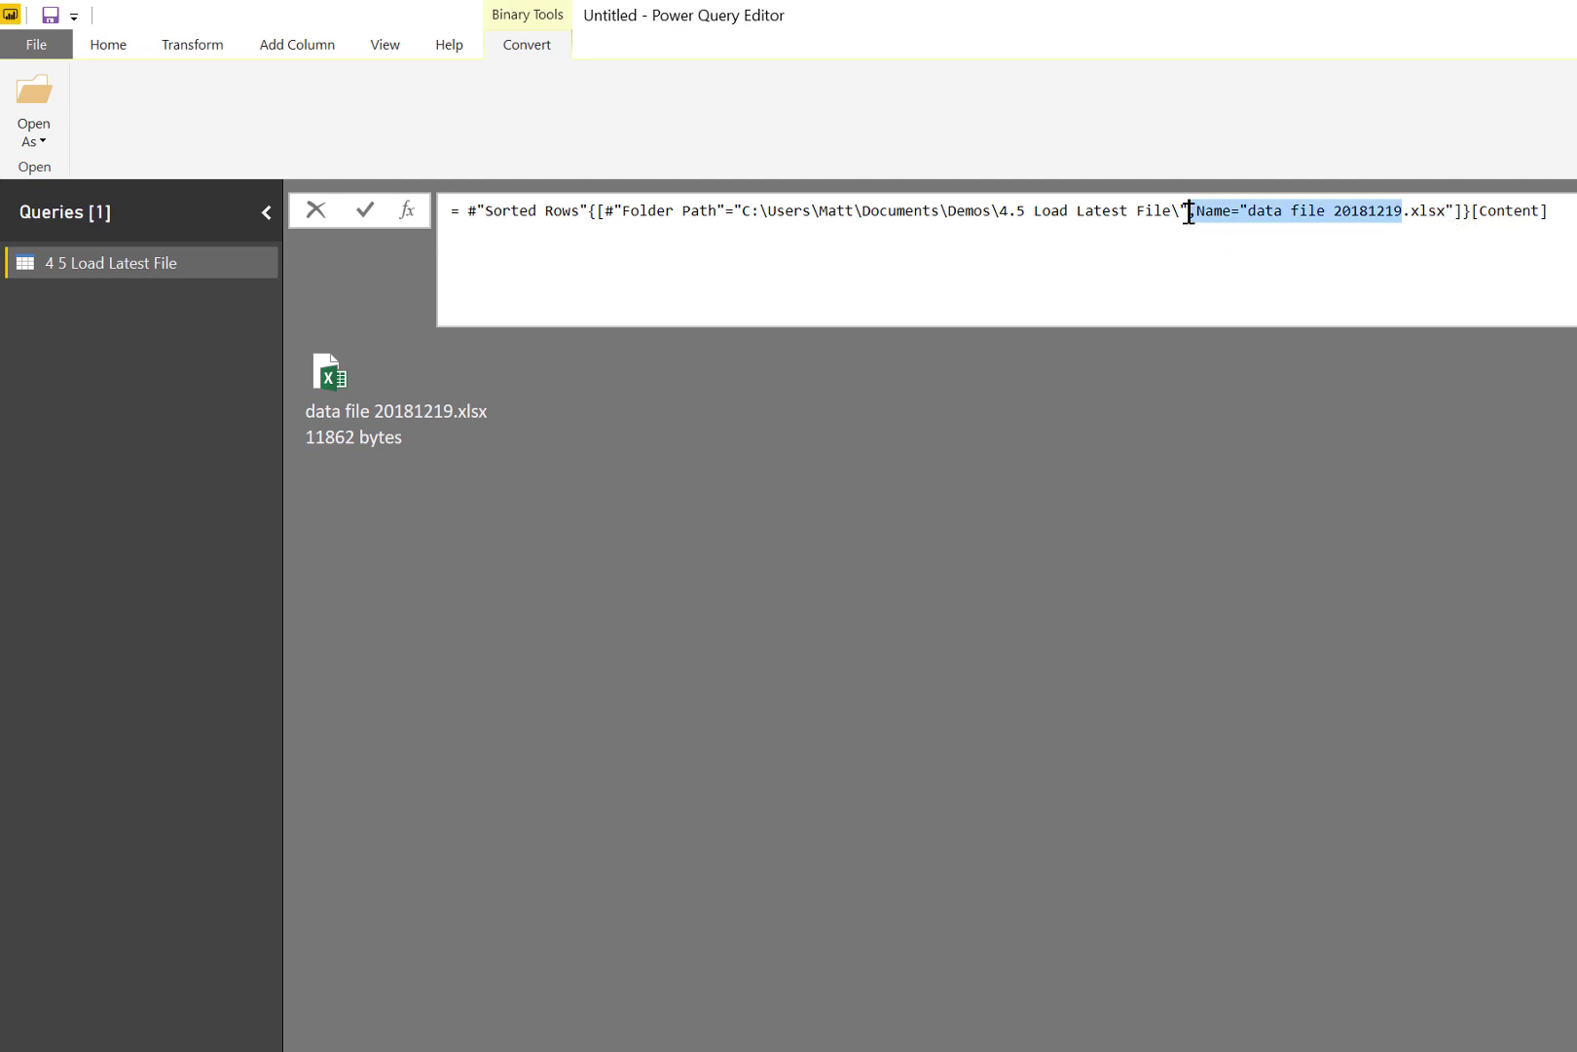
# Replace the Folder Path/Name filter with 0 so the step reads #"Sorted Rows"{0}[Content].
pyautogui.click(820, 216)
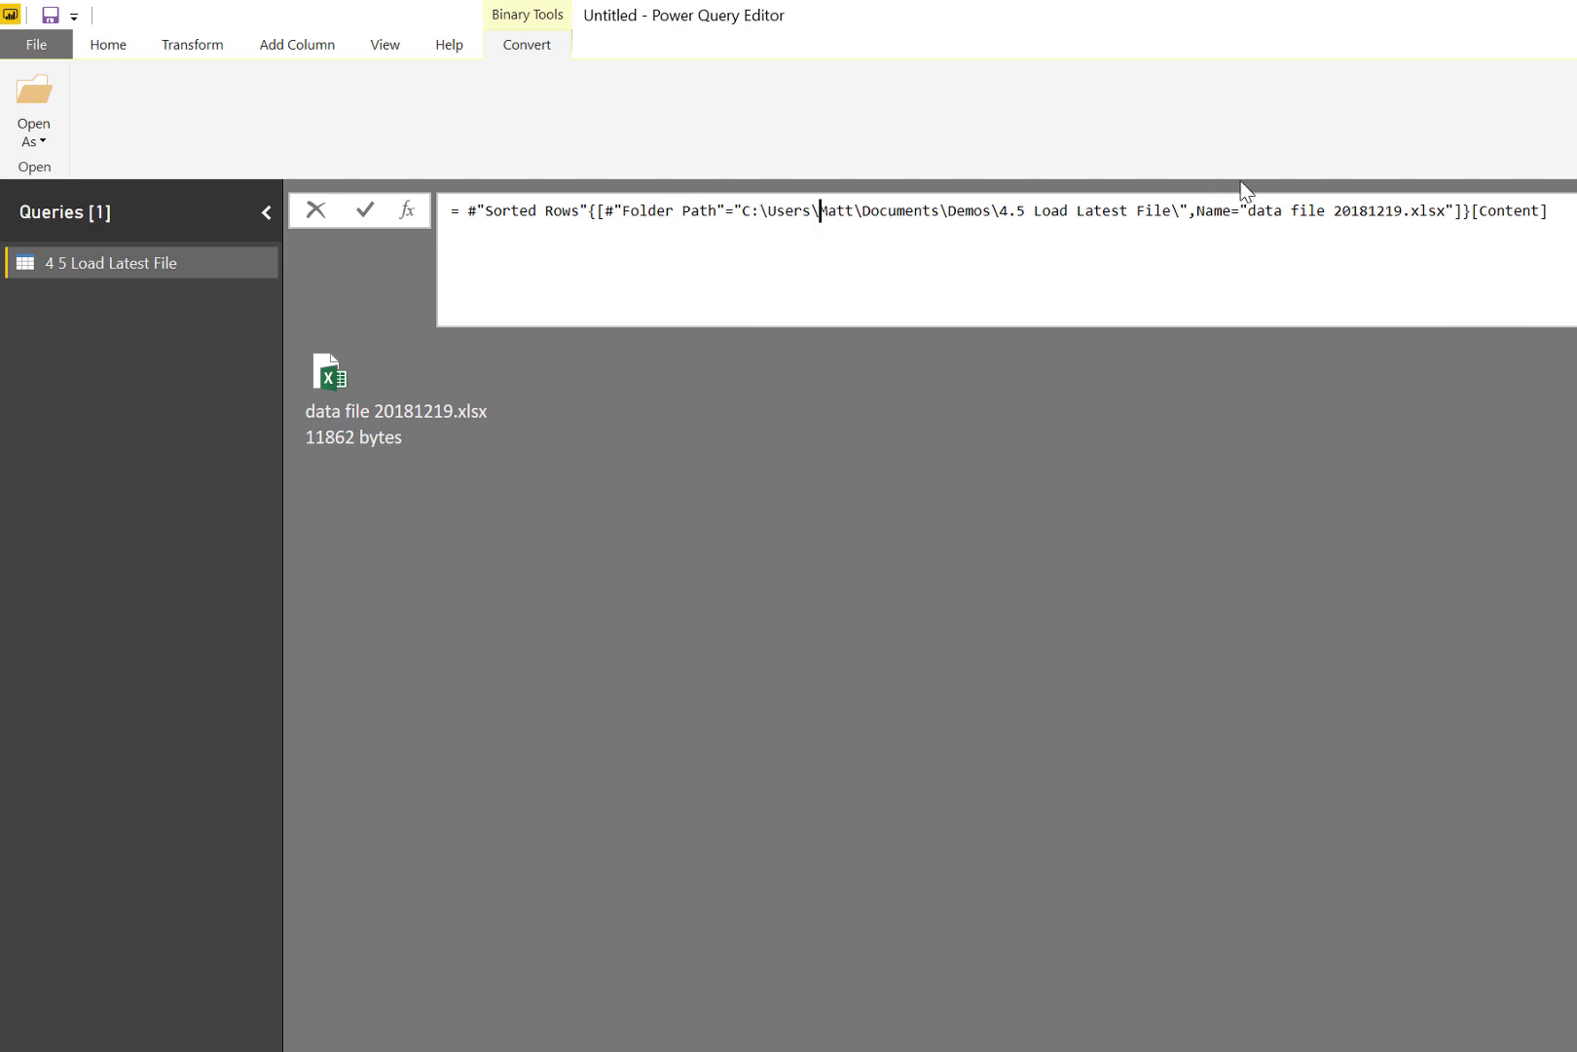
pyautogui.click(1454, 211)
pyautogui.press('BackSpace')
pyautogui.press('BackSpace')
pyautogui.press('BackSpace')
pyautogui.press('BackSpace')
pyautogui.press('BackSpace')
pyautogui.press('BackSpace')
pyautogui.press('BackSpace')
pyautogui.press('BackSpace')
pyautogui.press('BackSpace')
pyautogui.press('BackSpace')
pyautogui.press('BackSpace')
pyautogui.press('BackSpace')
pyautogui.press('BackSpace')
pyautogui.press('BackSpace')
pyautogui.press('BackSpace')
pyautogui.press('BackSpace')
pyautogui.press('BackSpace')
pyautogui.press('BackSpace')
pyautogui.press('BackSpace')
pyautogui.press('BackSpace')
pyautogui.press('BackSpace')
pyautogui.press('BackSpace')
pyautogui.press('BackSpace')
pyautogui.press('BackSpace')
pyautogui.press('BackSpace')
pyautogui.press('BackSpace')
pyautogui.press('BackSpace')
pyautogui.press('BackSpace')
pyautogui.press('BackSpace')
pyautogui.press('BackSpace')
pyautogui.press('BackSpace')
pyautogui.press('BackSpace')
pyautogui.press('BackSpace')
pyautogui.press('BackSpace')
pyautogui.press('BackSpace')
pyautogui.press('BackSpace')
pyautogui.press('BackSpace')
pyautogui.press('BackSpace')
pyautogui.press('BackSpace')
pyautogui.press('BackSpace')
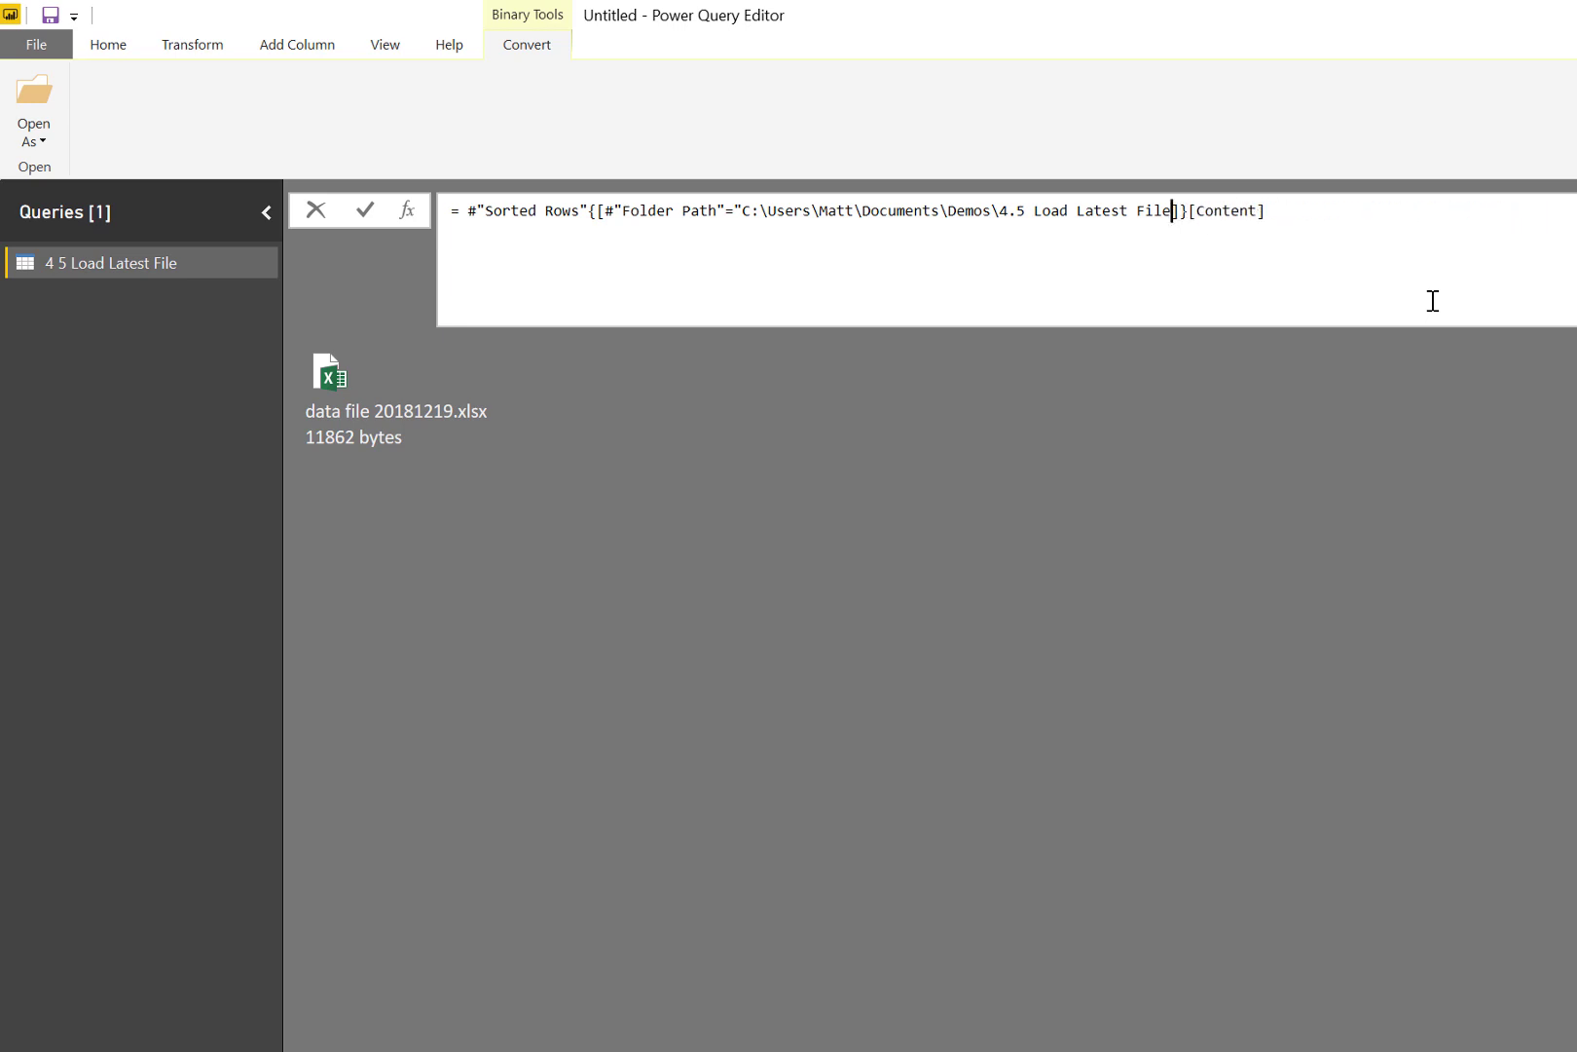
pyautogui.press('BackSpace')
pyautogui.press('BackSpace')
pyautogui.press('BackSpace')
pyautogui.press('BackSpace')
pyautogui.press('BackSpace')
pyautogui.press('BackSpace')
pyautogui.press('BackSpace')
pyautogui.press('BackSpace')
pyautogui.press('BackSpace')
pyautogui.press('BackSpace')
pyautogui.press('BackSpace')
pyautogui.press('BackSpace')
pyautogui.press('BackSpace')
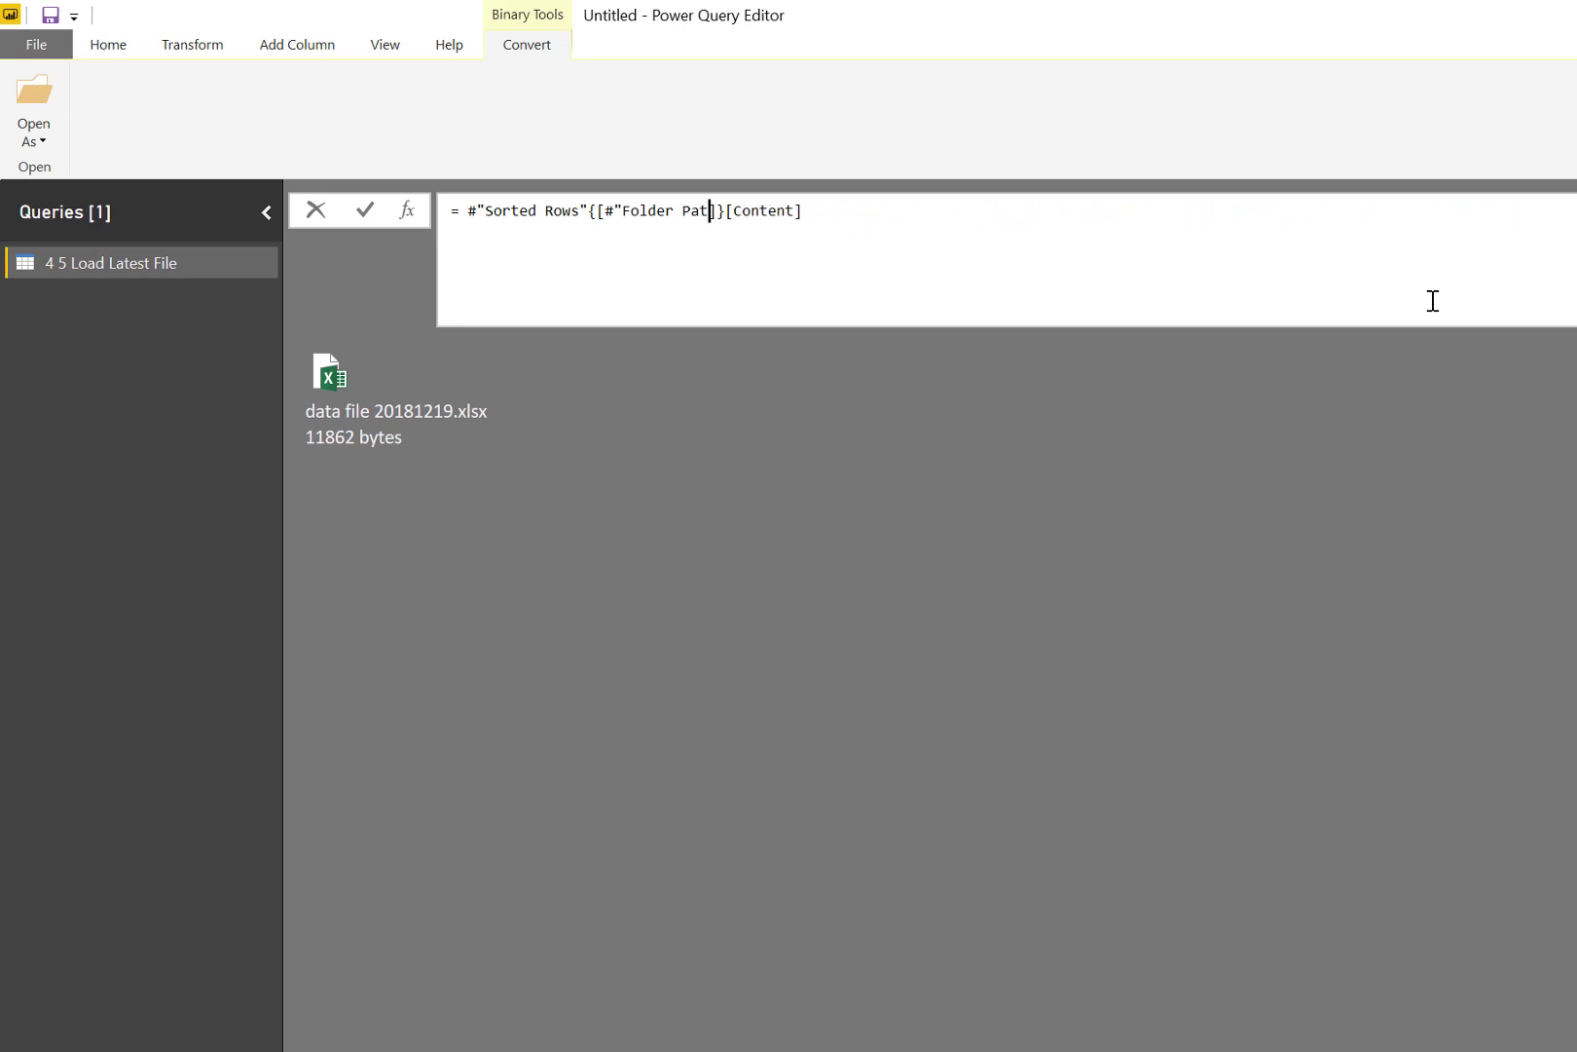
pyautogui.press('BackSpace')
pyautogui.press('BackSpace')
pyautogui.press('BackSpace')
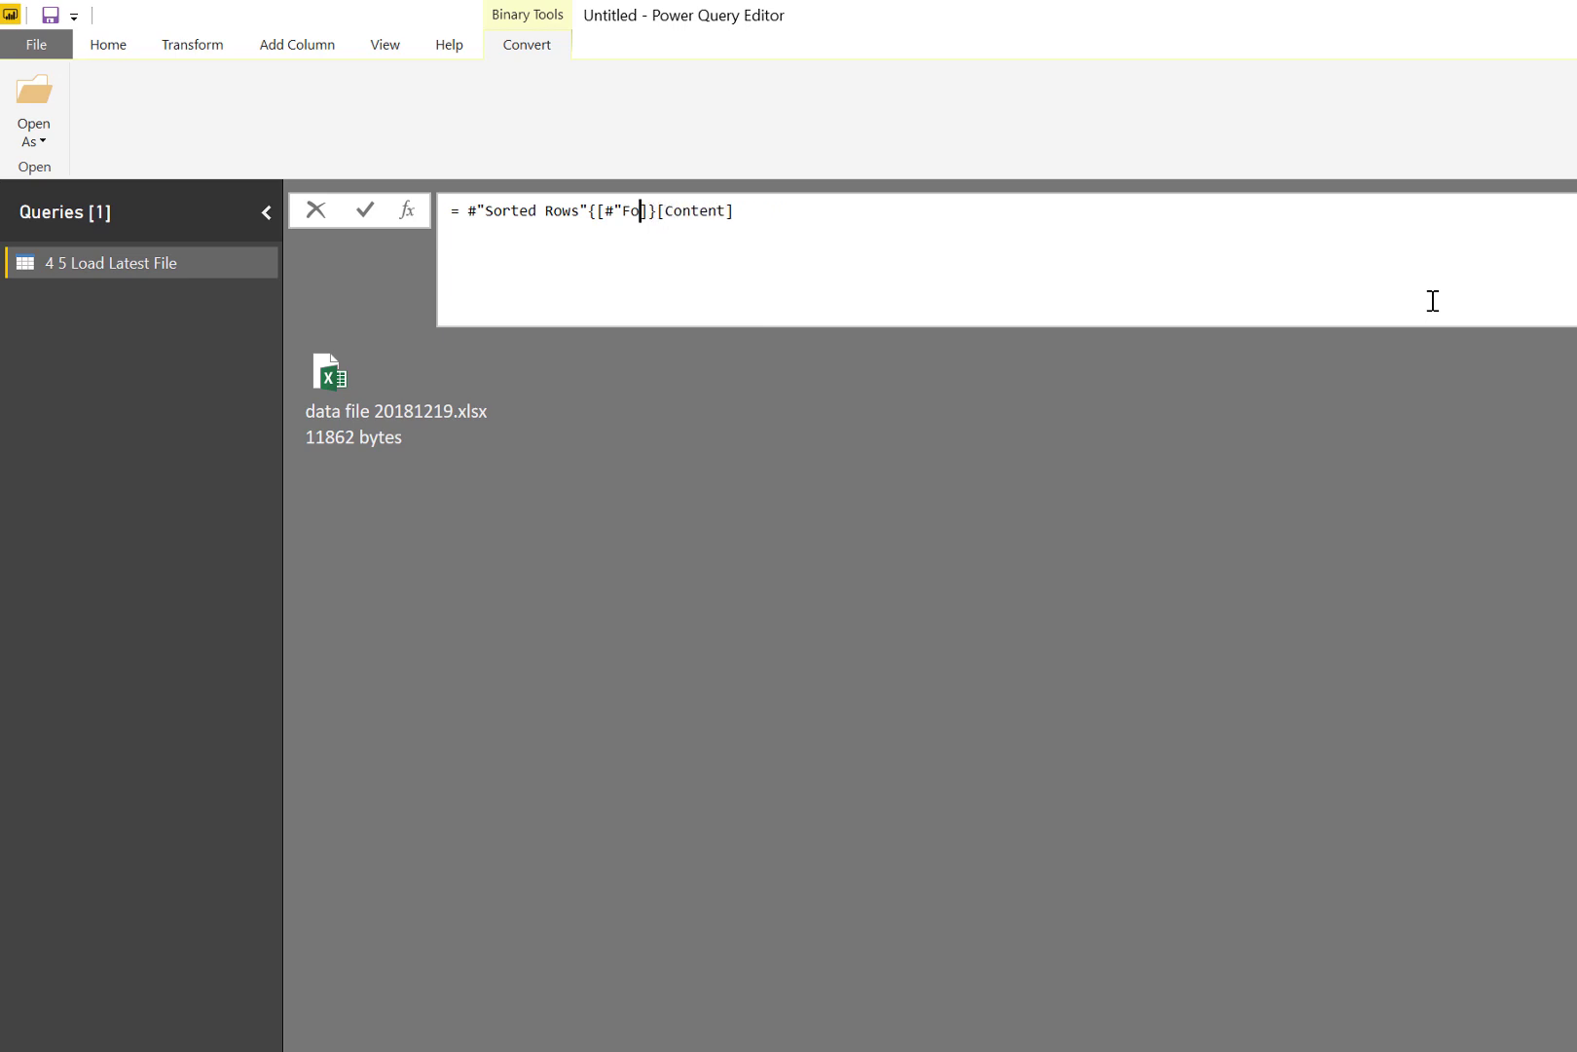
pyautogui.press('BackSpace')
pyautogui.press('BackSpace')
pyautogui.press('BackSpace')
pyautogui.press('BackSpace')
pyautogui.press('BackSpace')
pyautogui.press('BackSpace')
pyautogui.write('0')
pyautogui.click(362, 211)
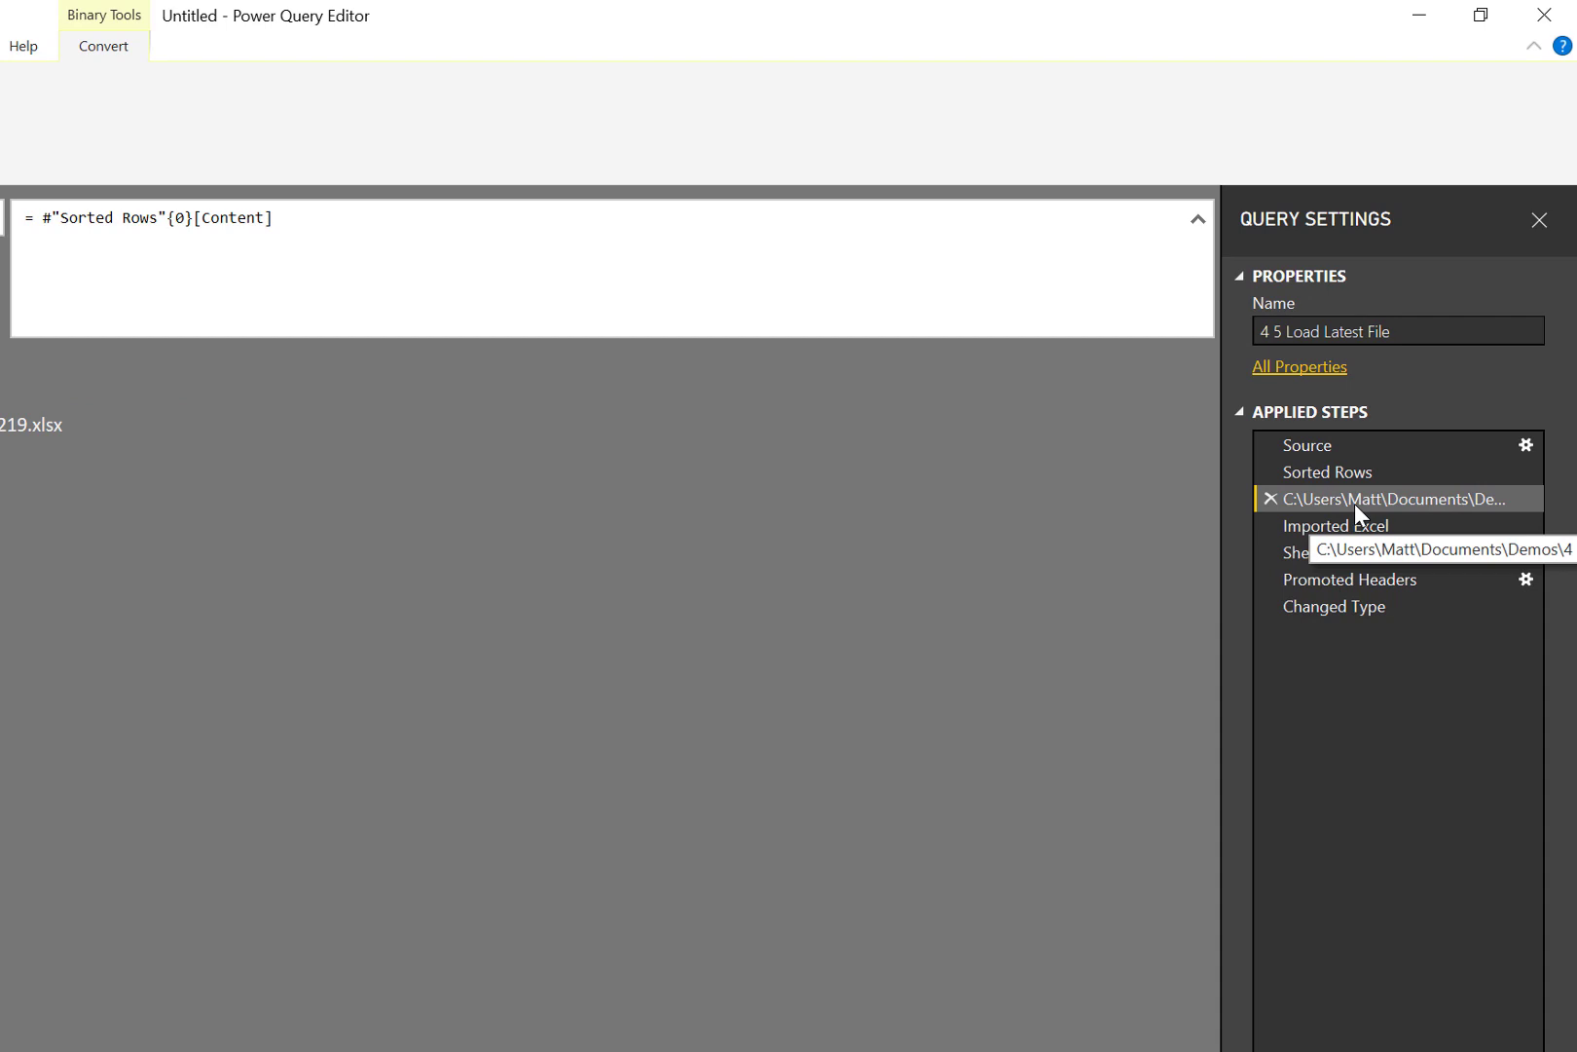
# Rename the long path applied step to SelectFirstRow.
pyautogui.rightClick(1354, 503)
pyautogui.click(1407, 551)
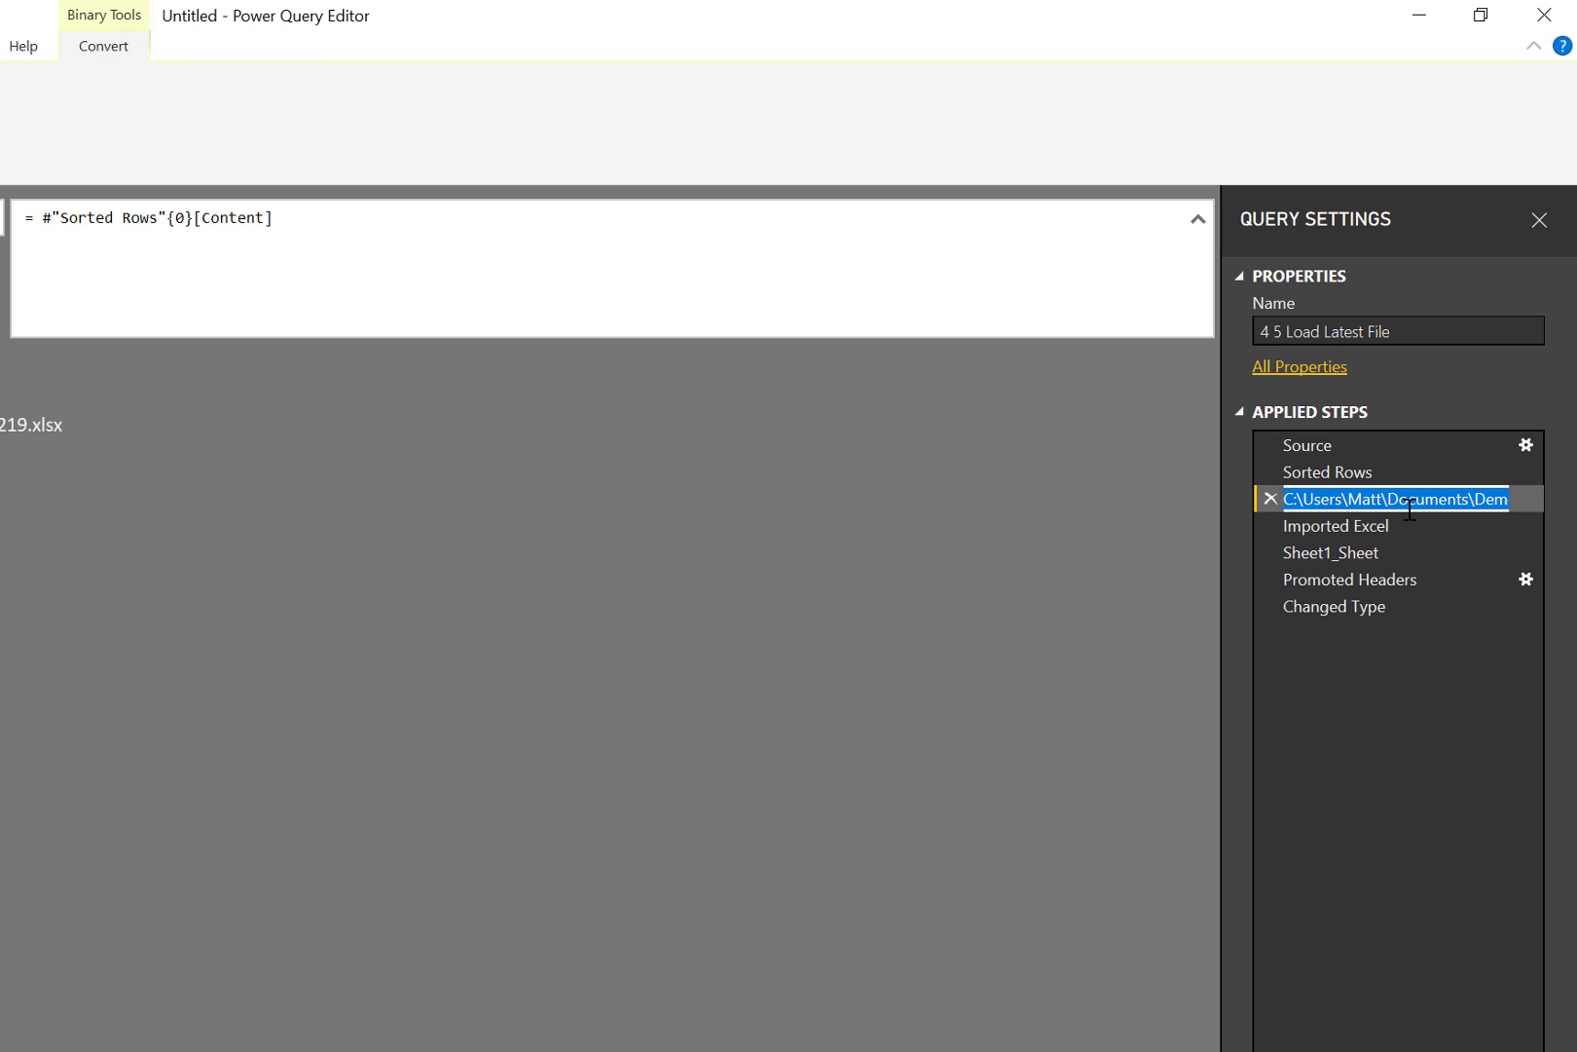
pyautogui.write('SelectFirst')
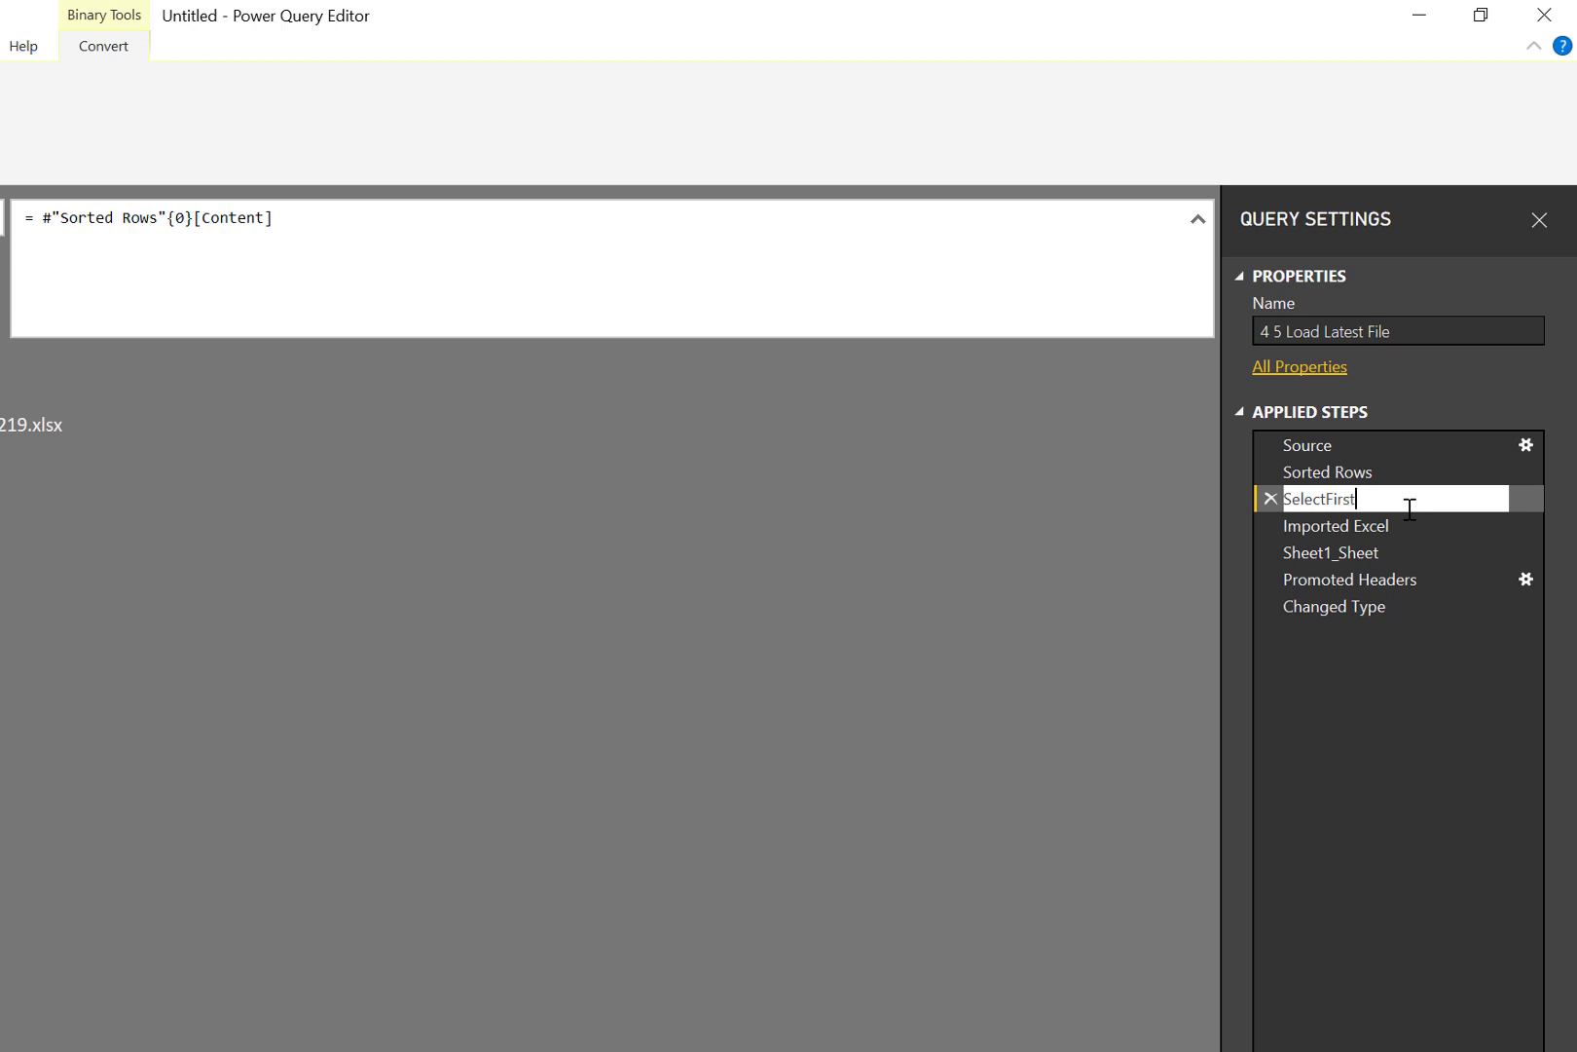
pyautogui.write('Row')
pyautogui.press('Return')
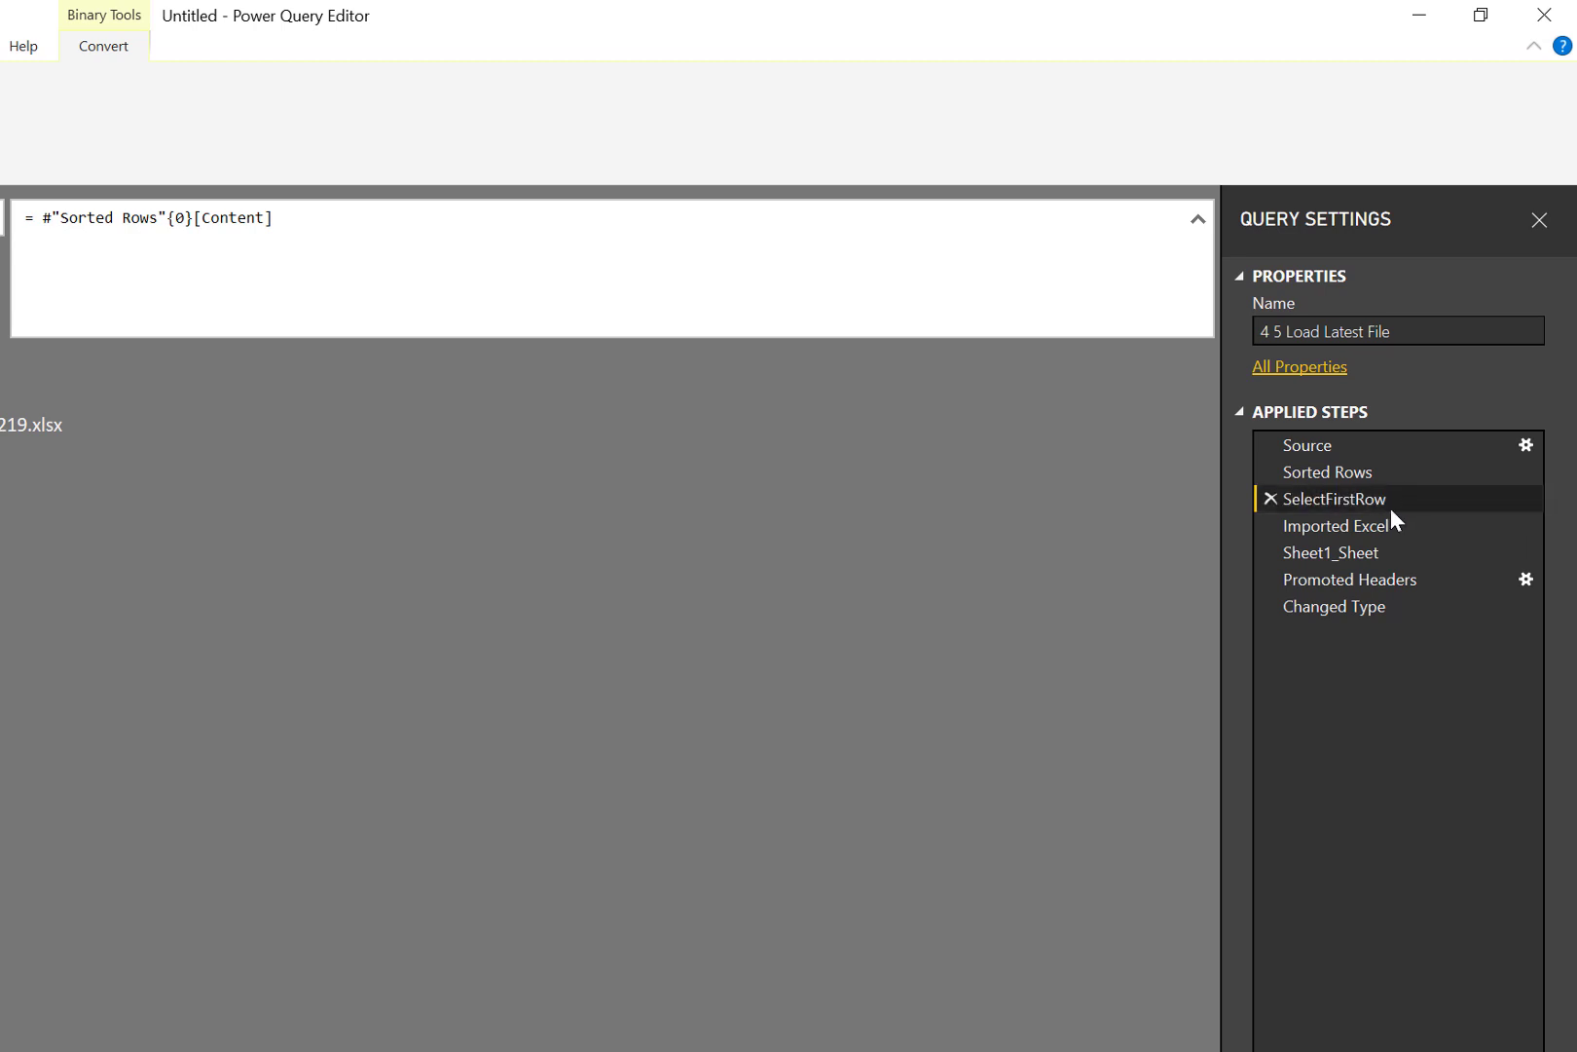
# Preview the Imported Excel, Sheet1_Sheet, Promoted Headers and Changed Type steps in turn.
pyautogui.click(1382, 525)
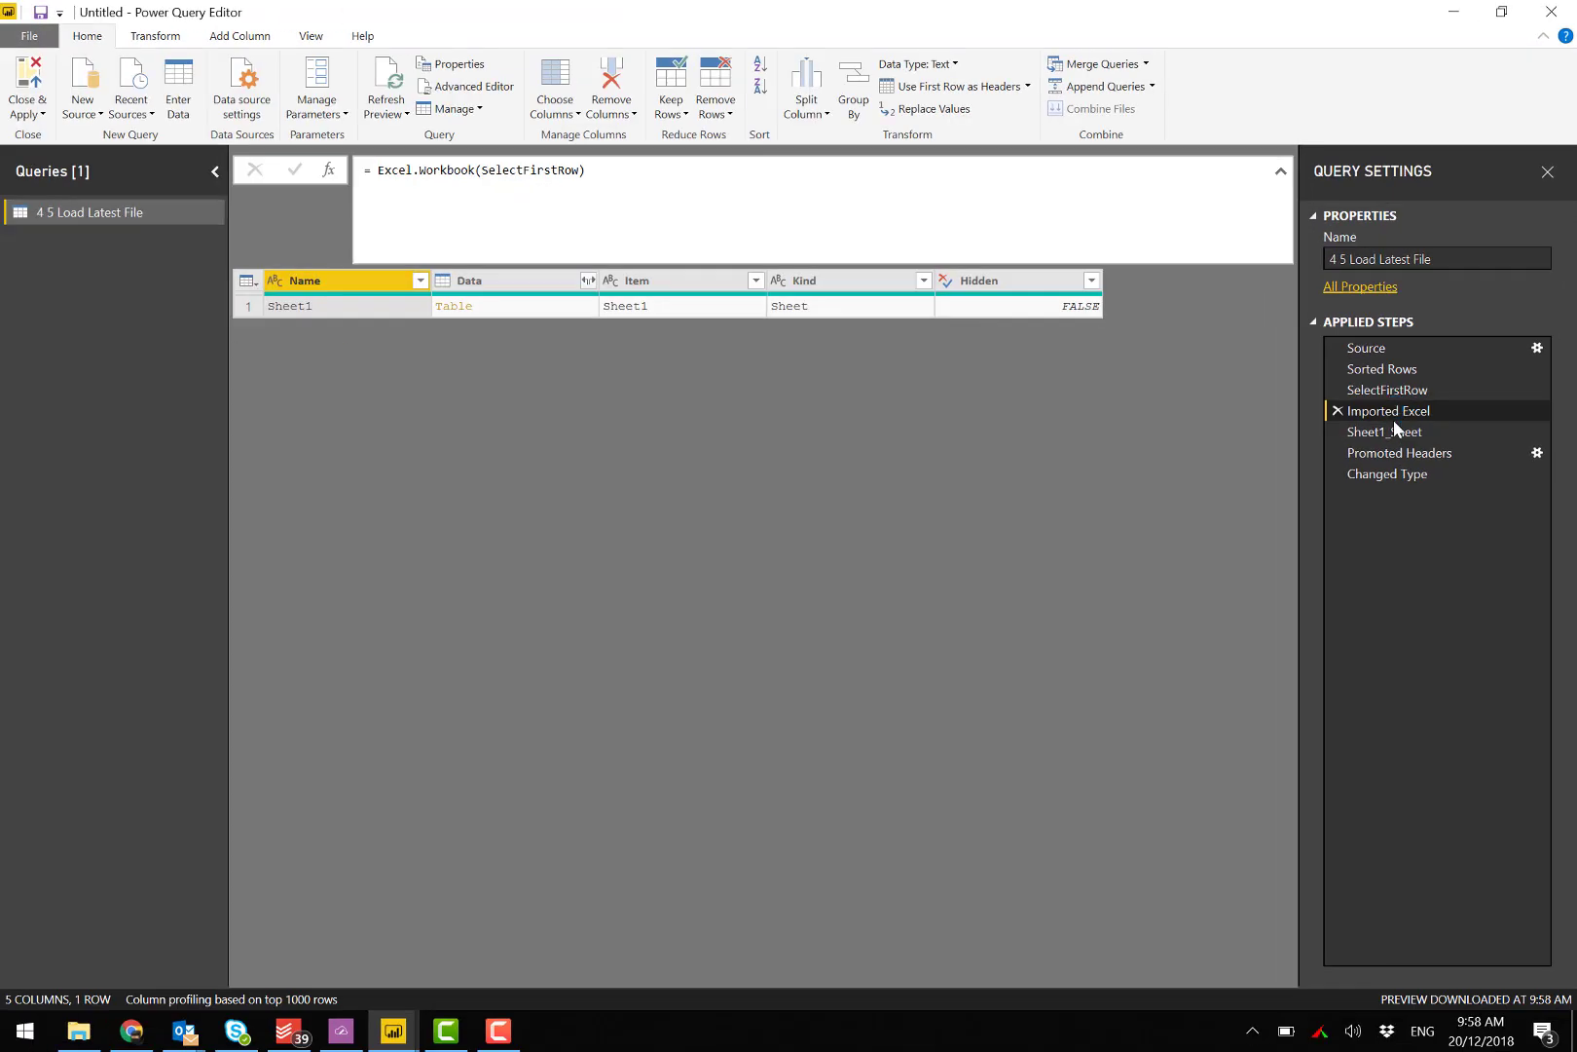
pyautogui.click(1393, 430)
pyautogui.click(1390, 452)
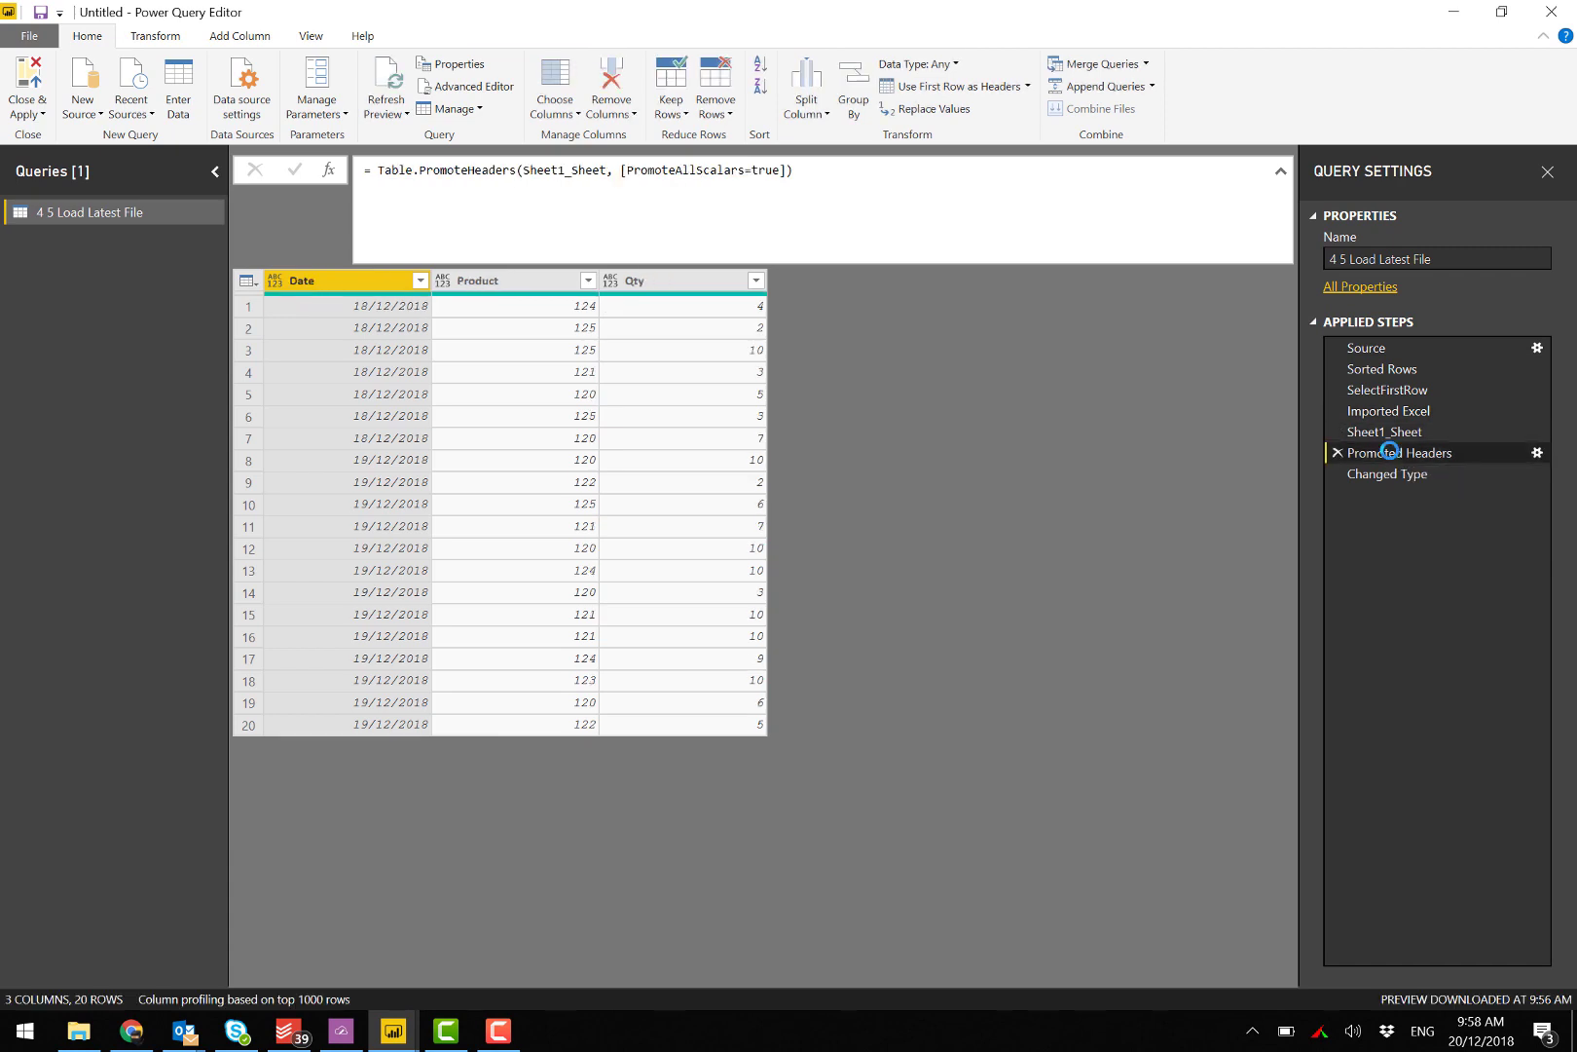
pyautogui.click(1389, 474)
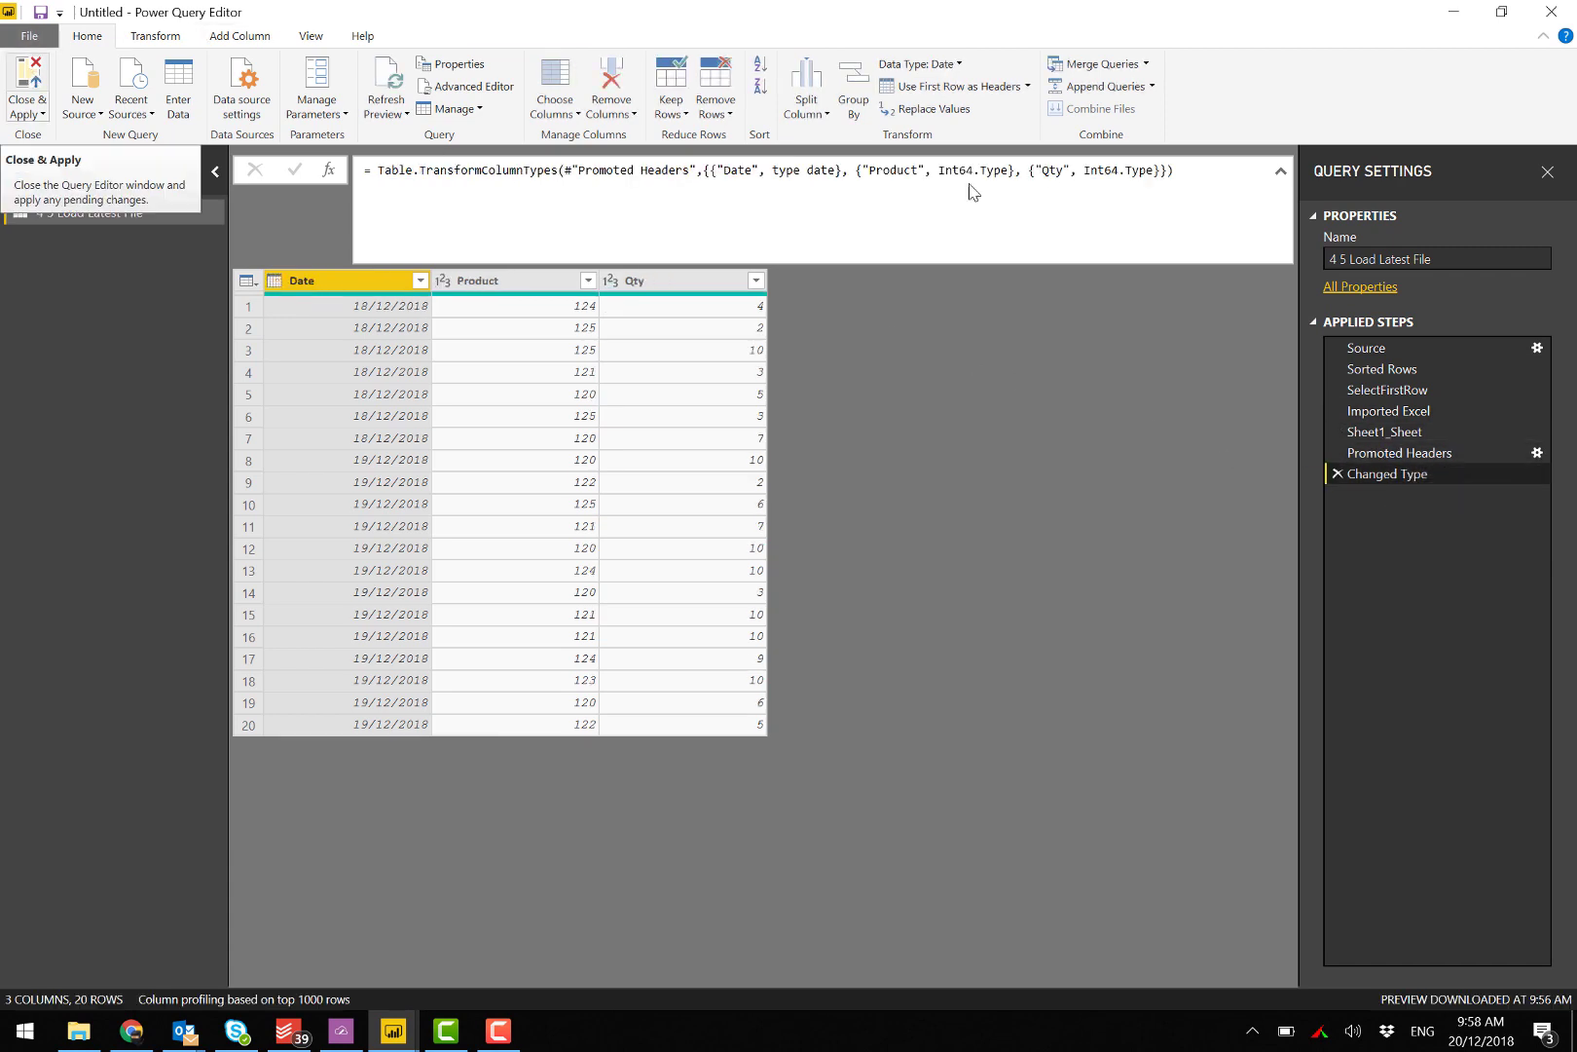
# Name the query Sales and apply it, closing the editor.
pyautogui.click(1494, 258)
pyautogui.write('Sales')
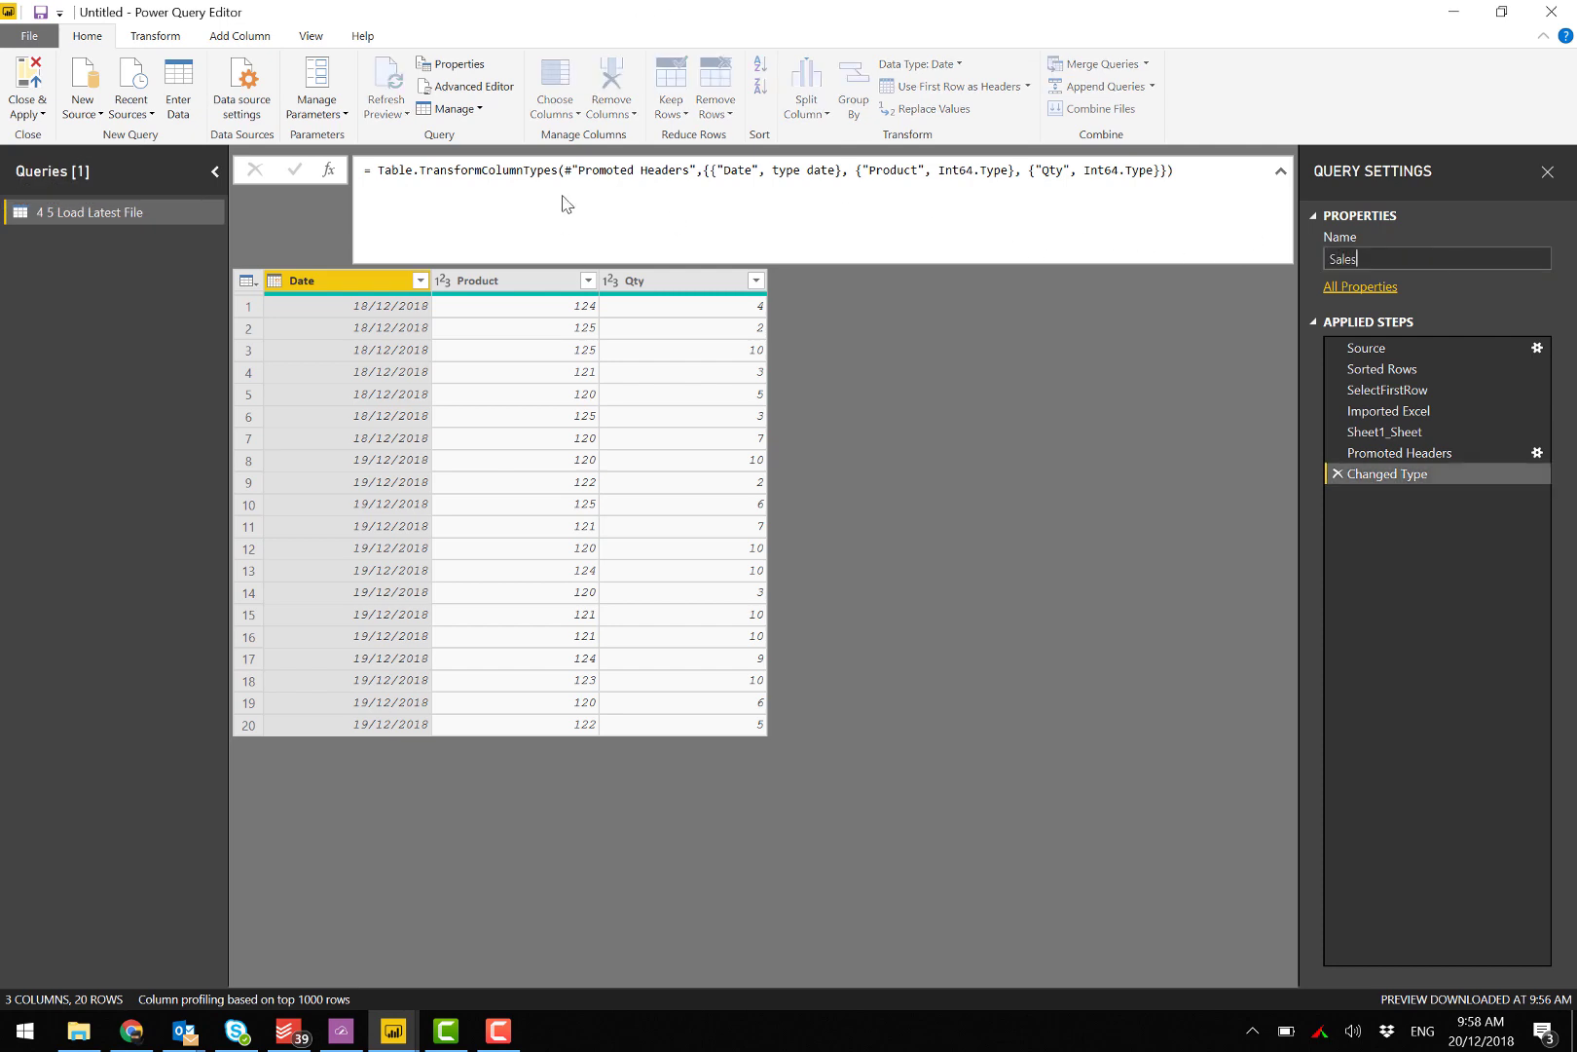
pyautogui.click(31, 76)
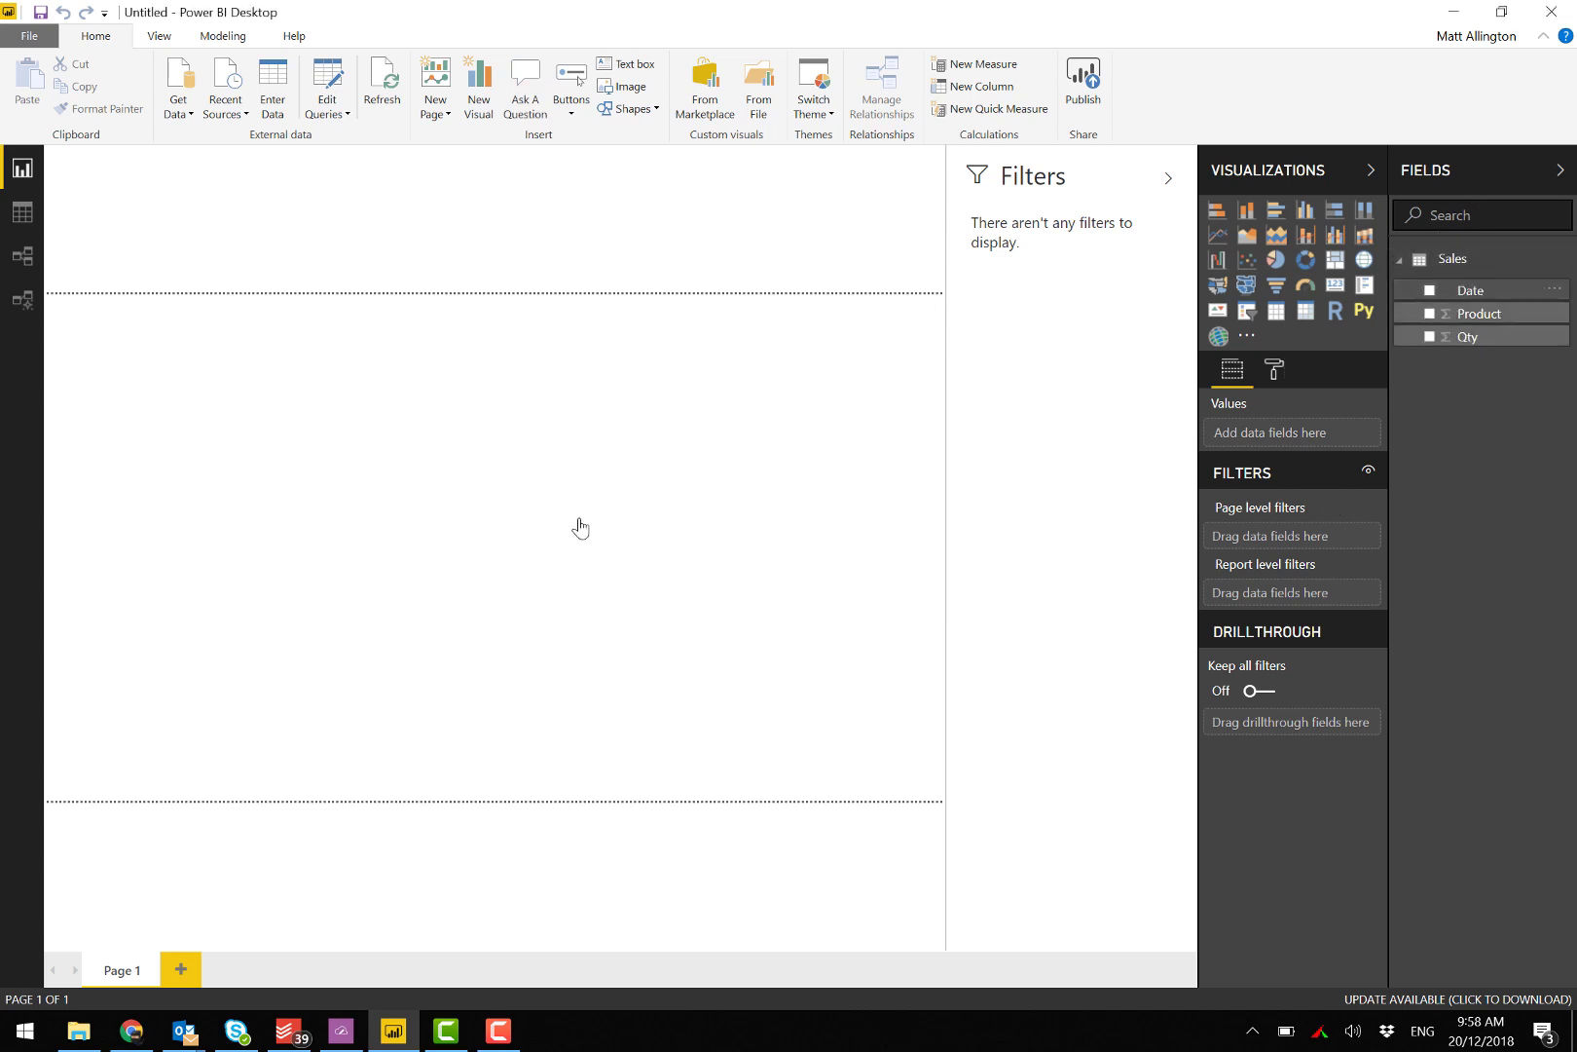
# Build a table visual of Qty by plain Date: 34 on 18 Dec, 98 on 19 Dec.
pyautogui.moveTo(580, 527); pyautogui.dragTo(408, 469)
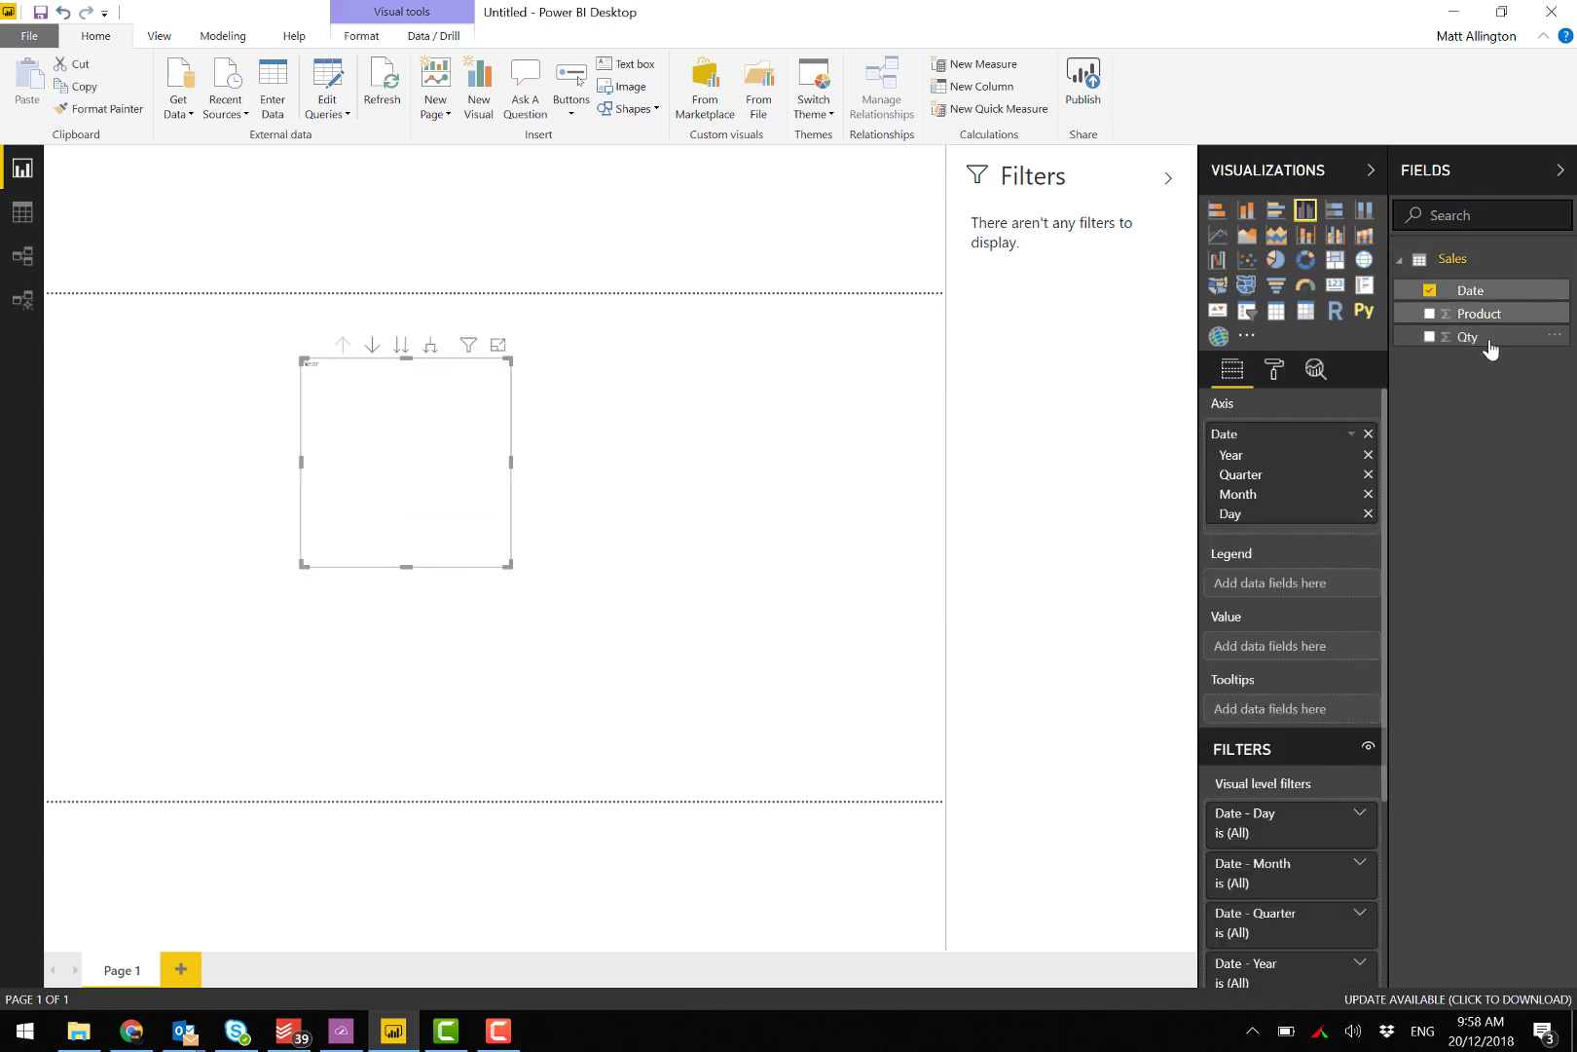
pyautogui.moveTo(1489, 347); pyautogui.dragTo(1293, 652)
pyautogui.click(1351, 434)
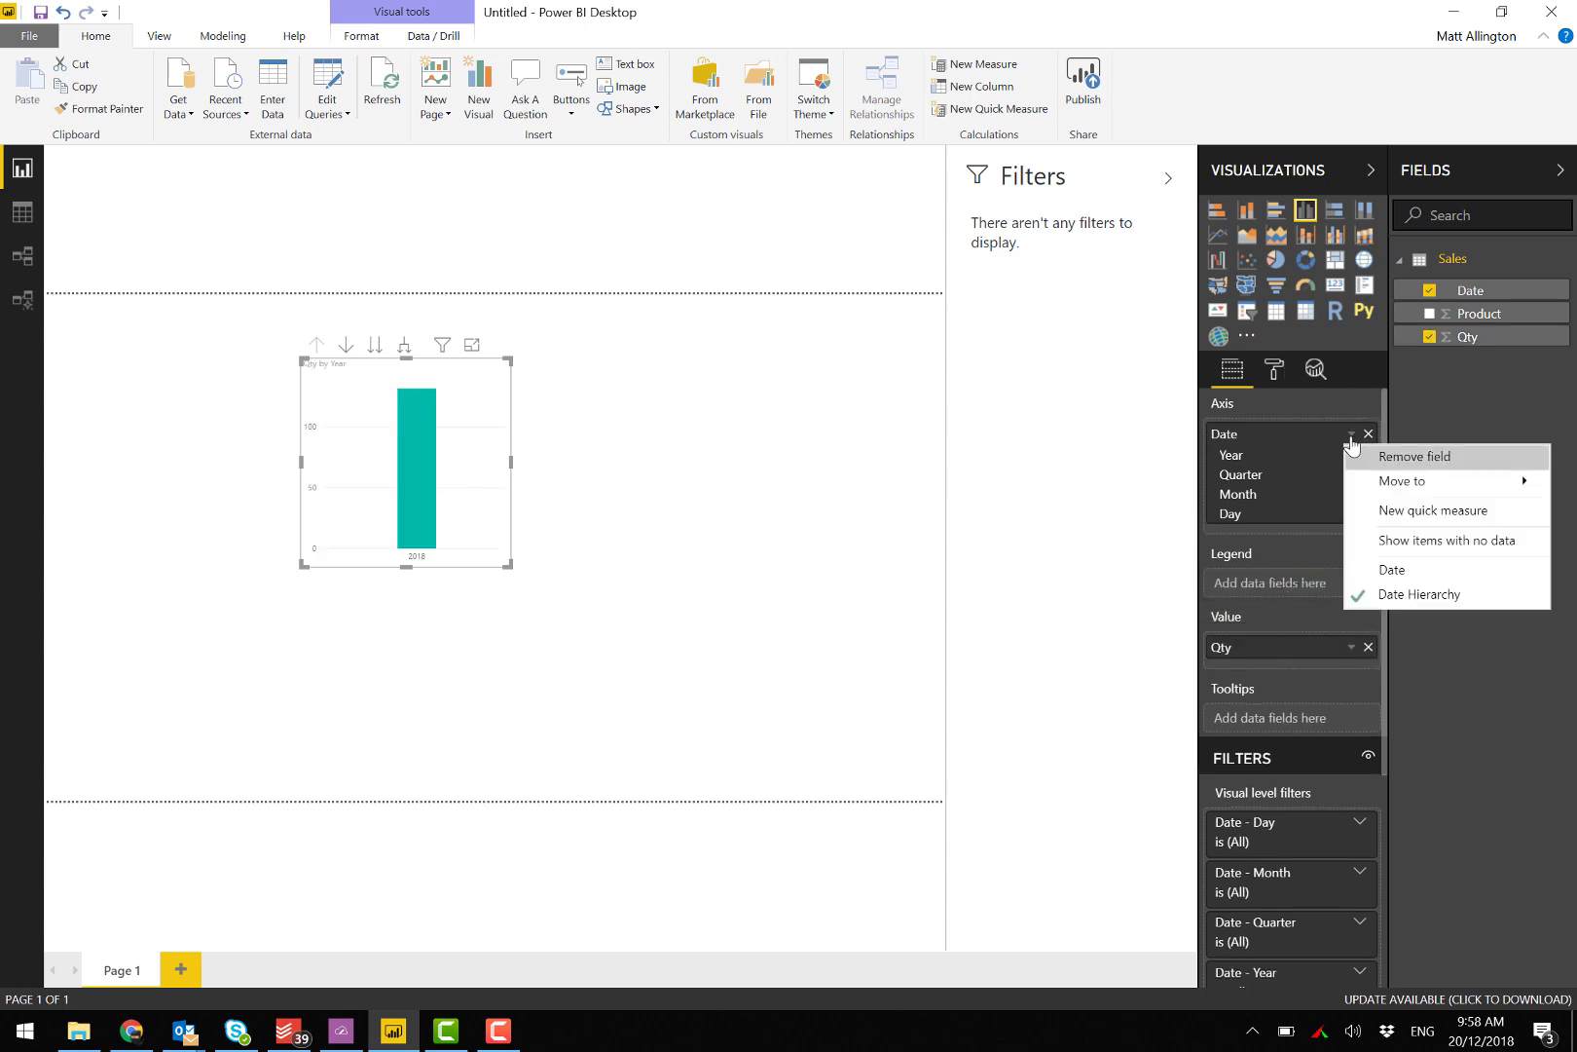
pyautogui.click(1398, 570)
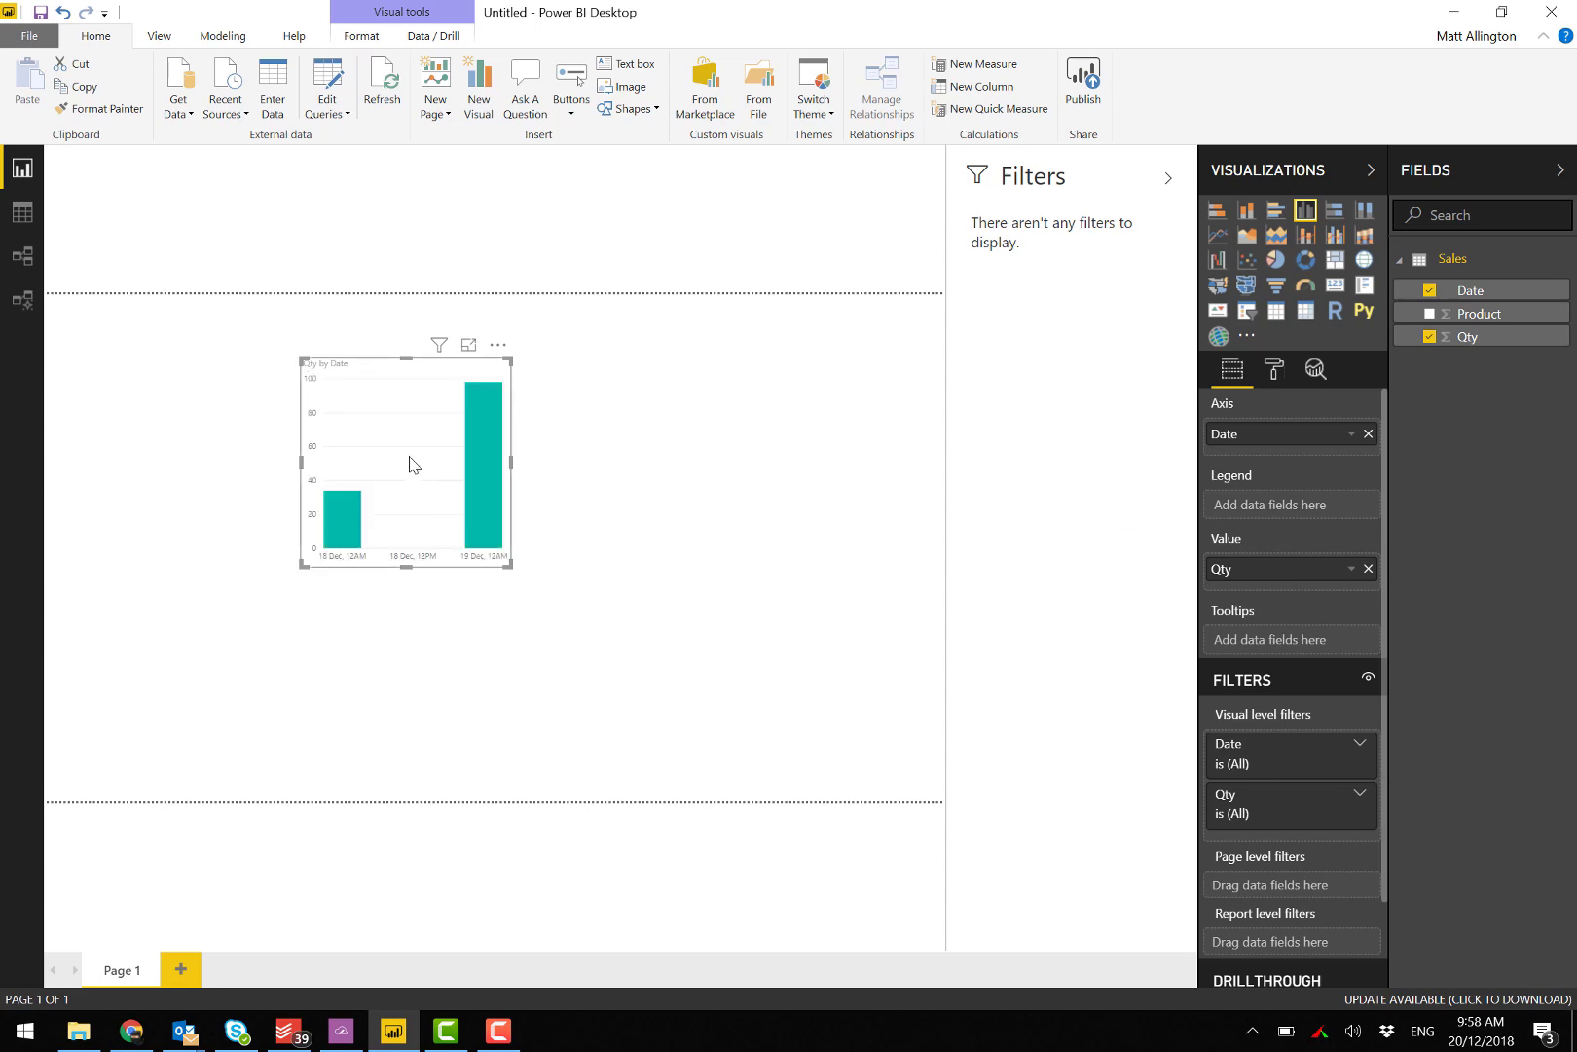
pyautogui.click(1276, 311)
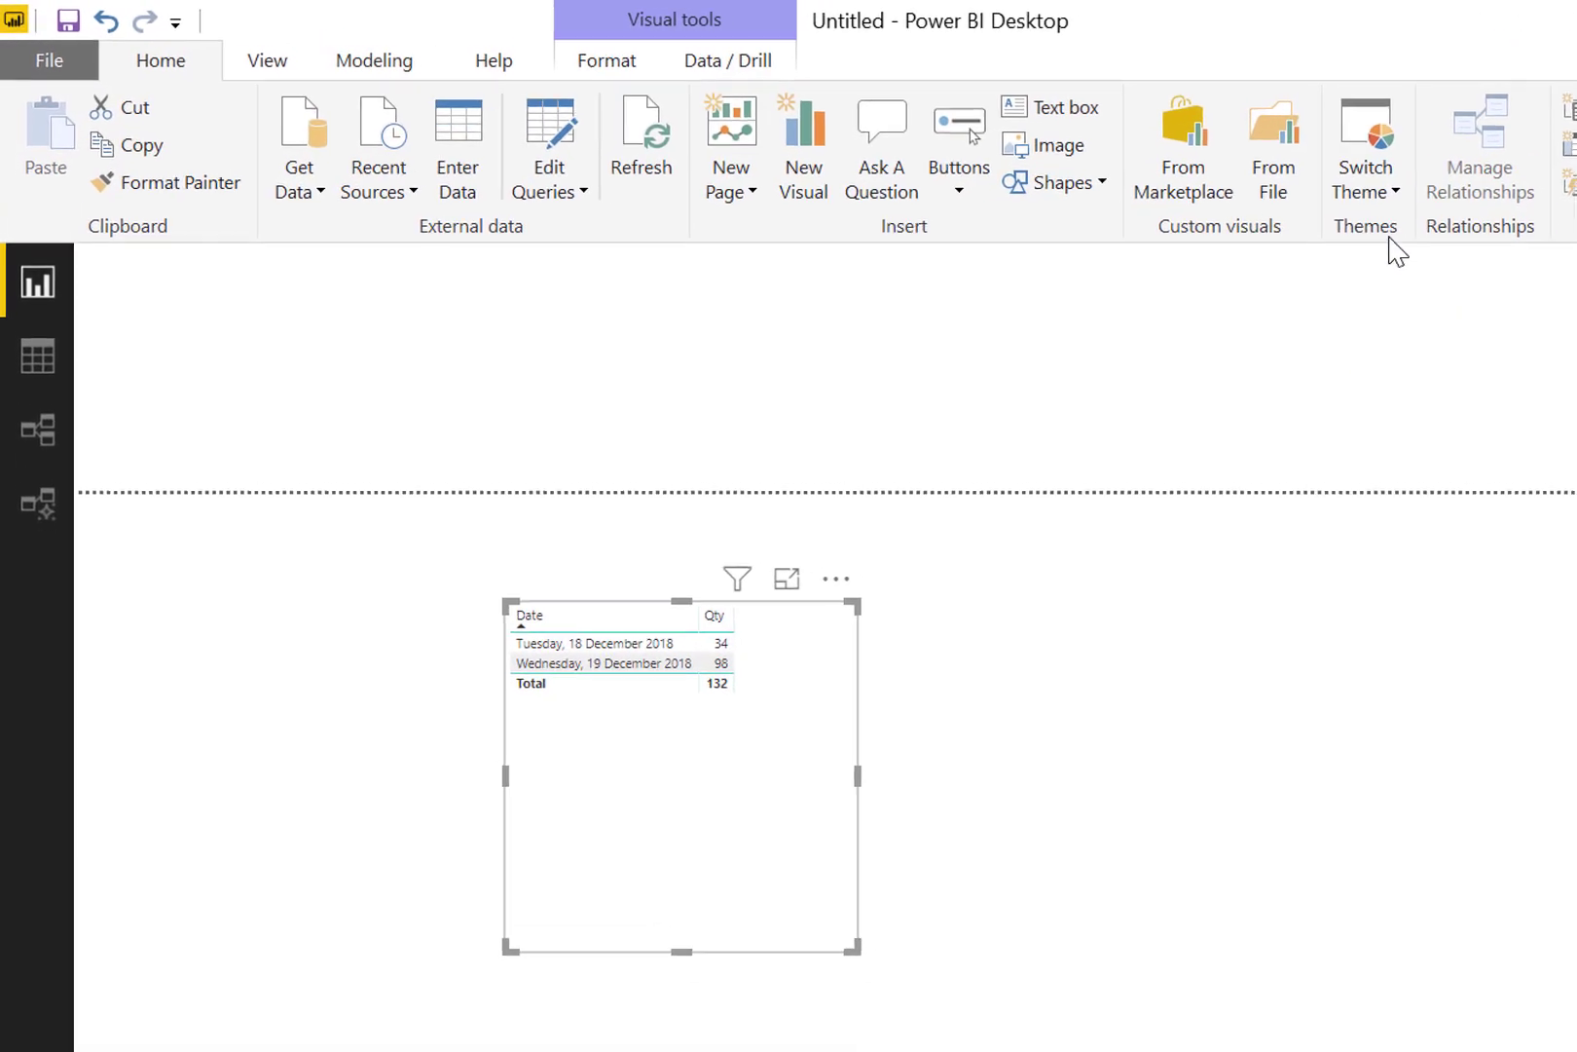
# Import the Defaults.json theme into the report.
pyautogui.click(1421, 195)
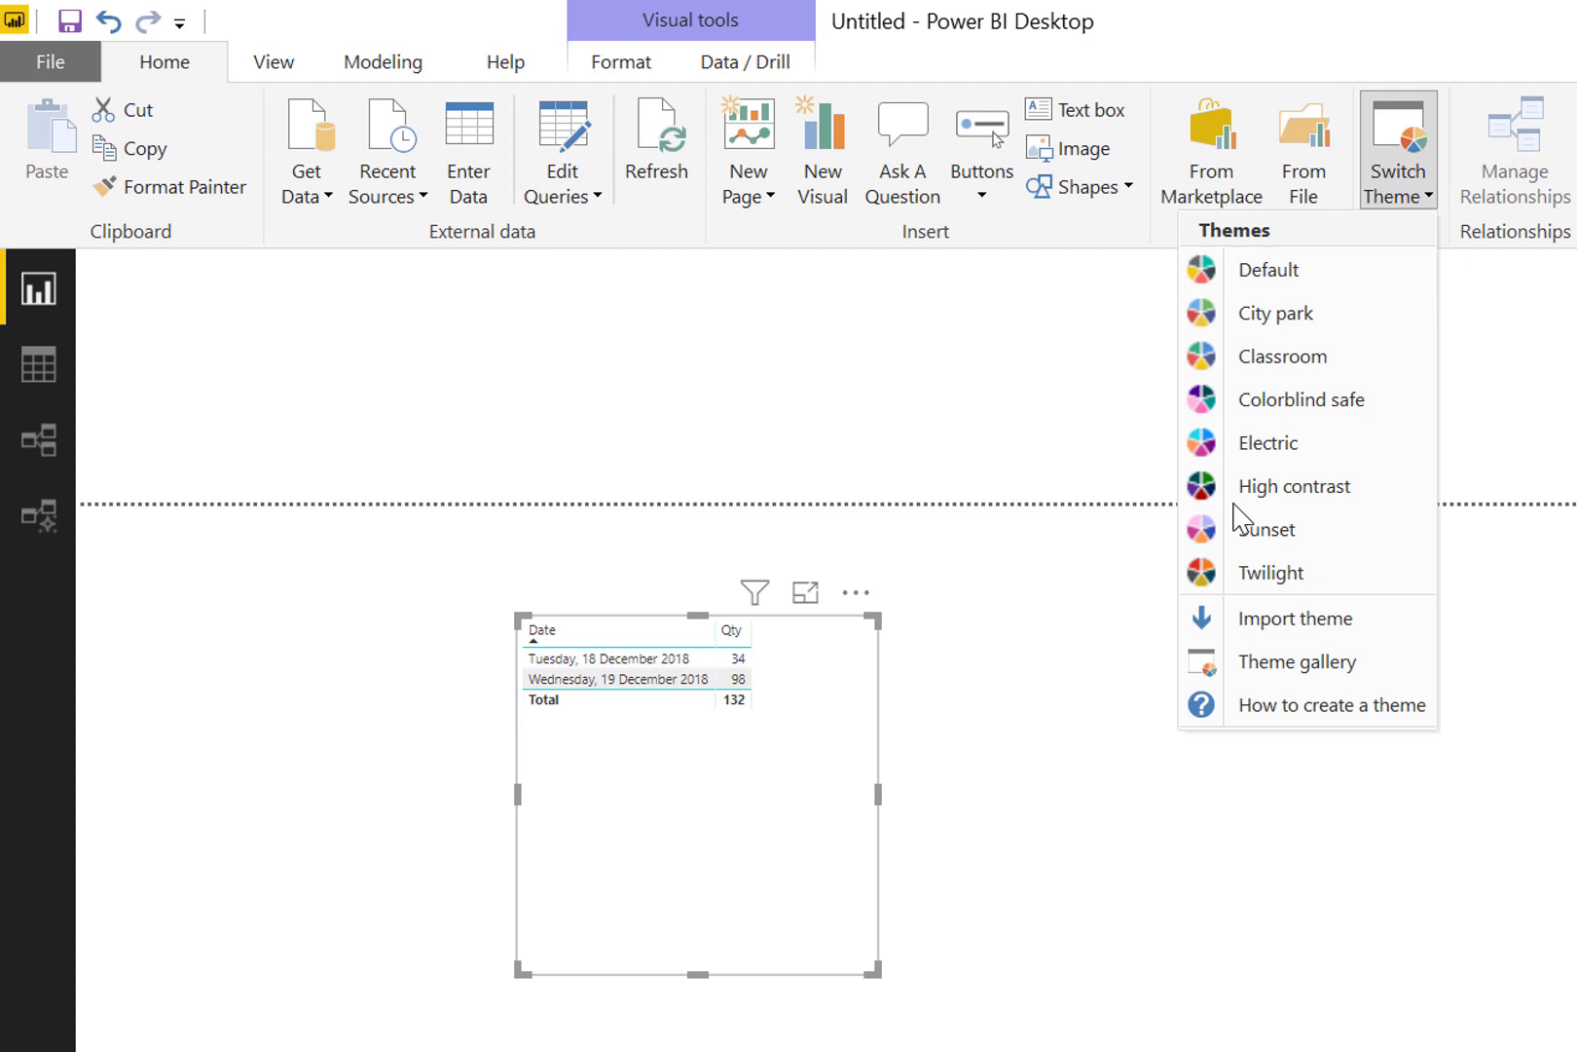
pyautogui.click(1290, 633)
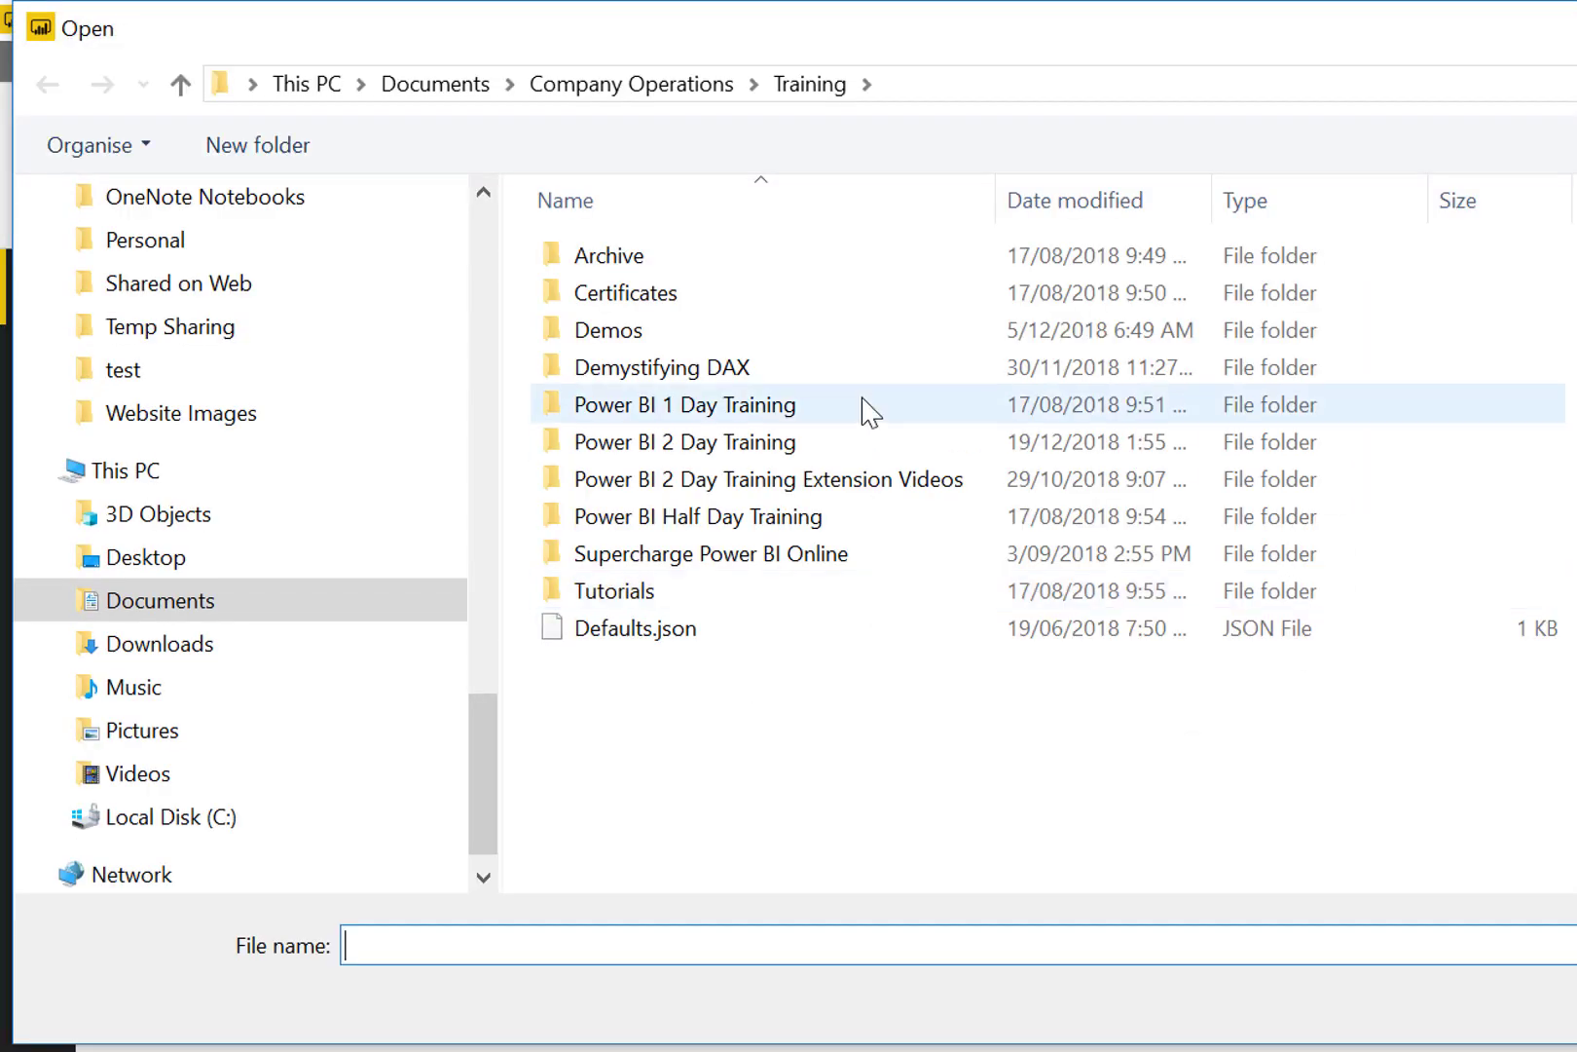
pyautogui.click(655, 632)
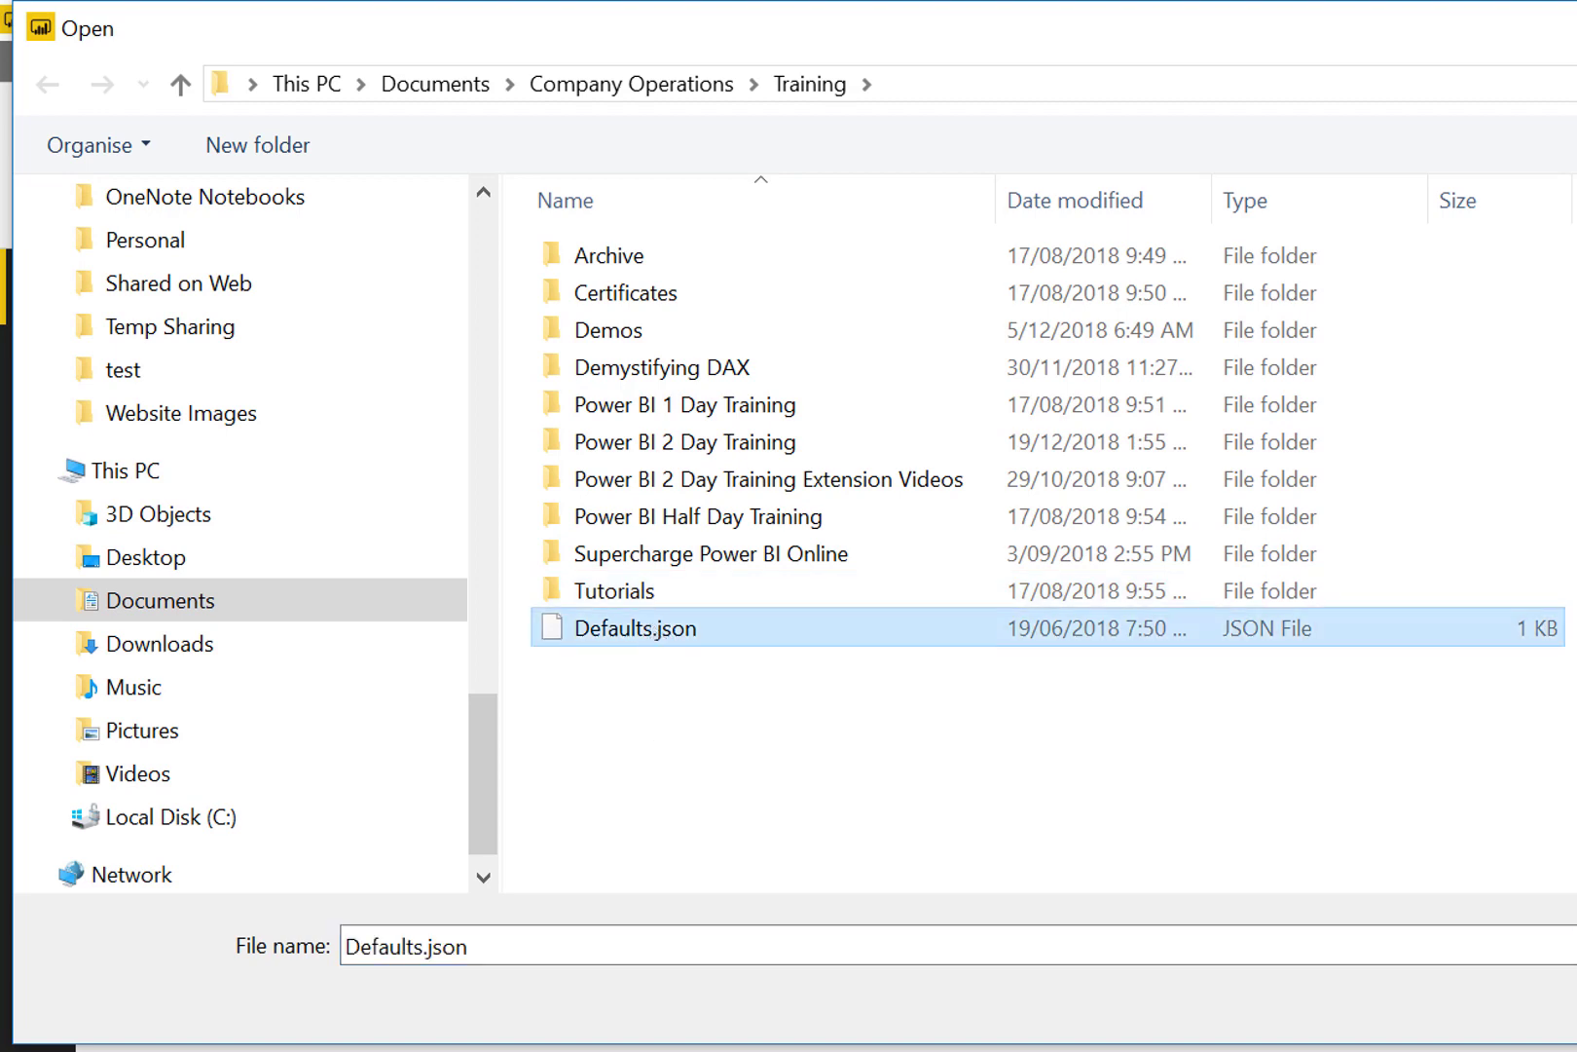
pyautogui.press('Return')
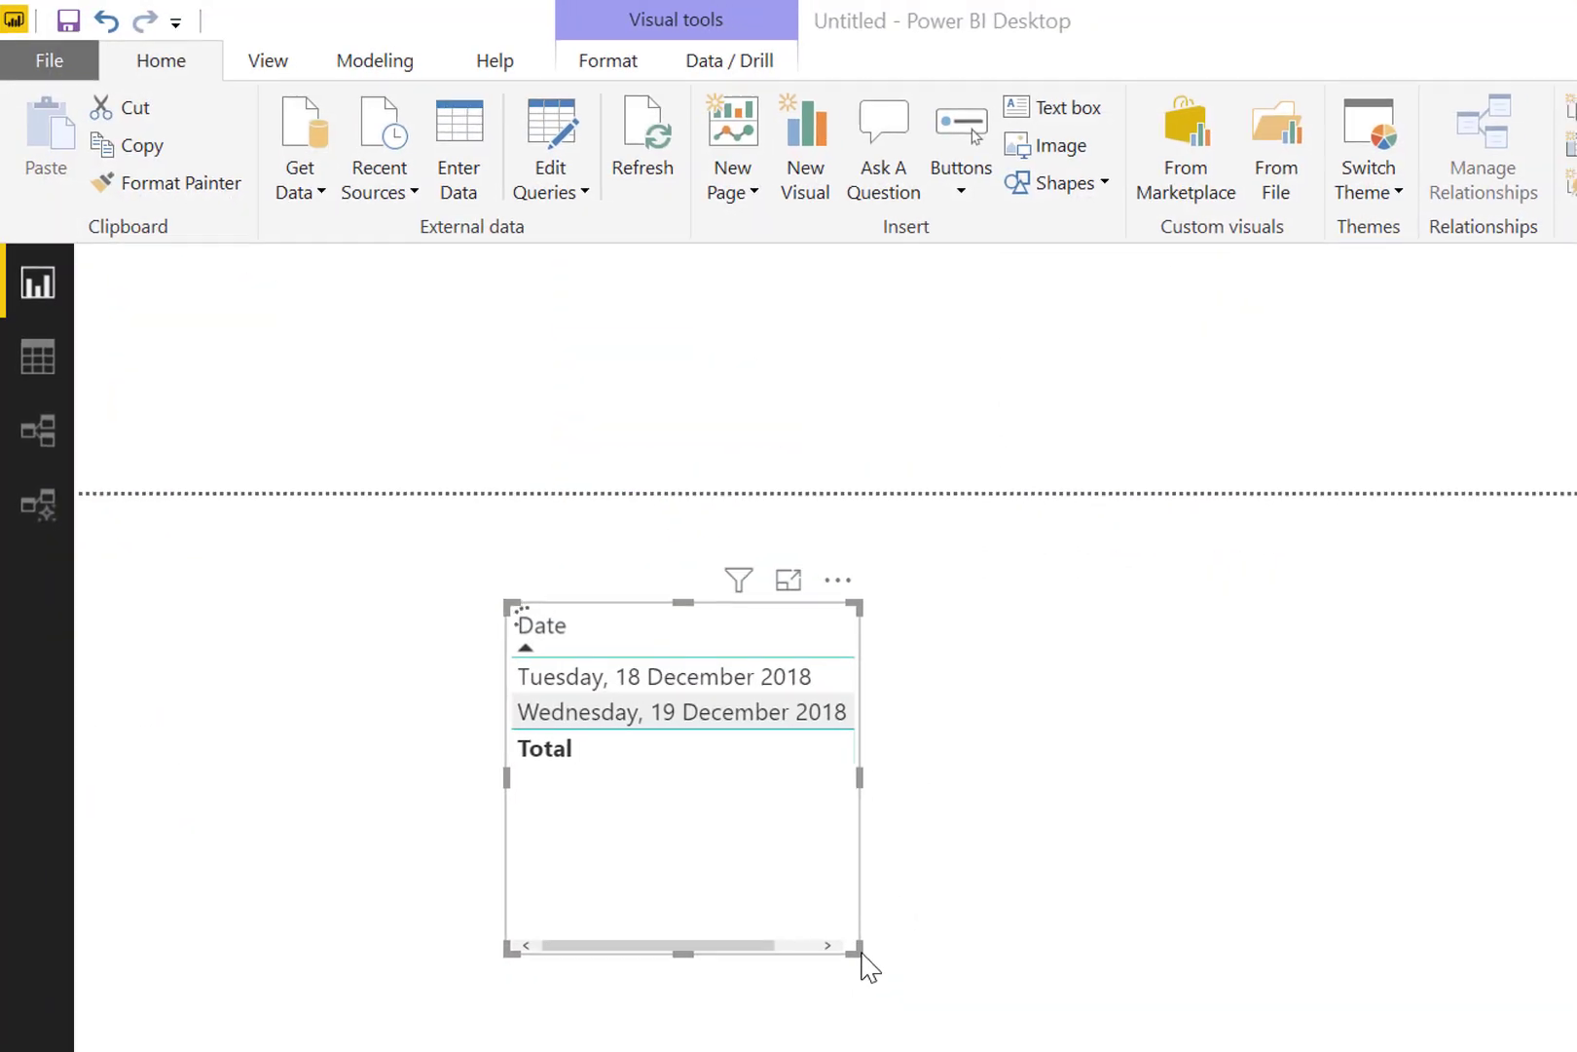
pyautogui.click(1476, 862)
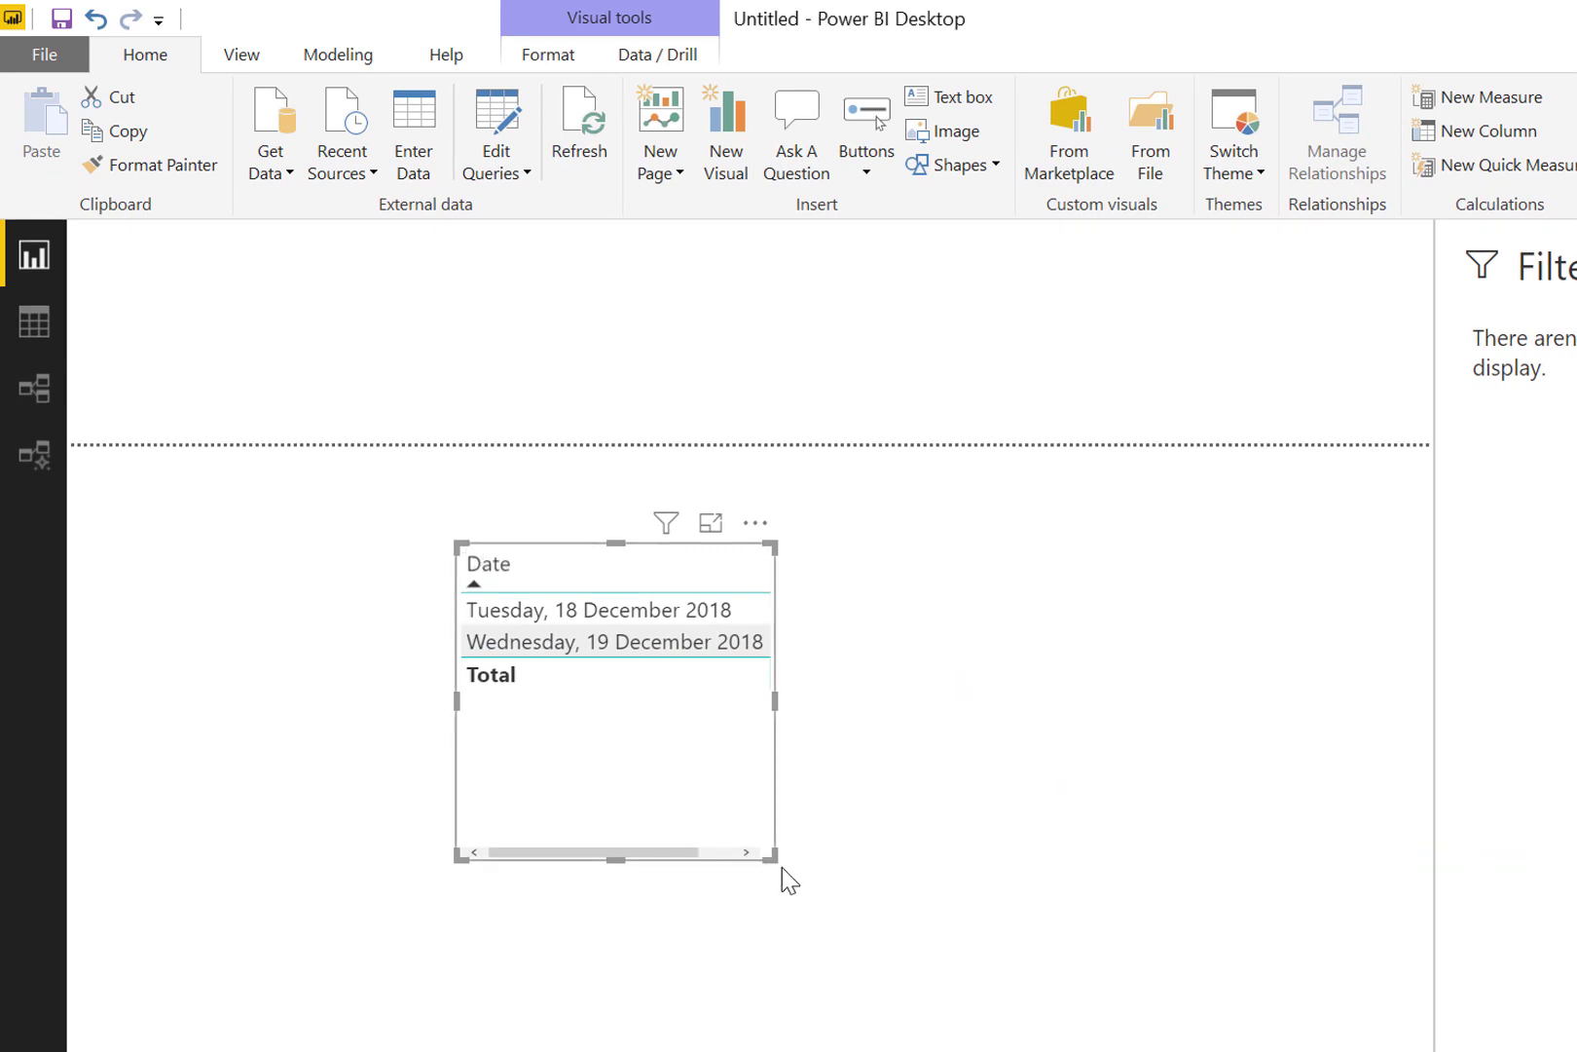
# Enlarge the Qty by Date table so the Qty column shows 34, 98 and total 132.
pyautogui.moveTo(771, 855); pyautogui.dragTo(914, 877)
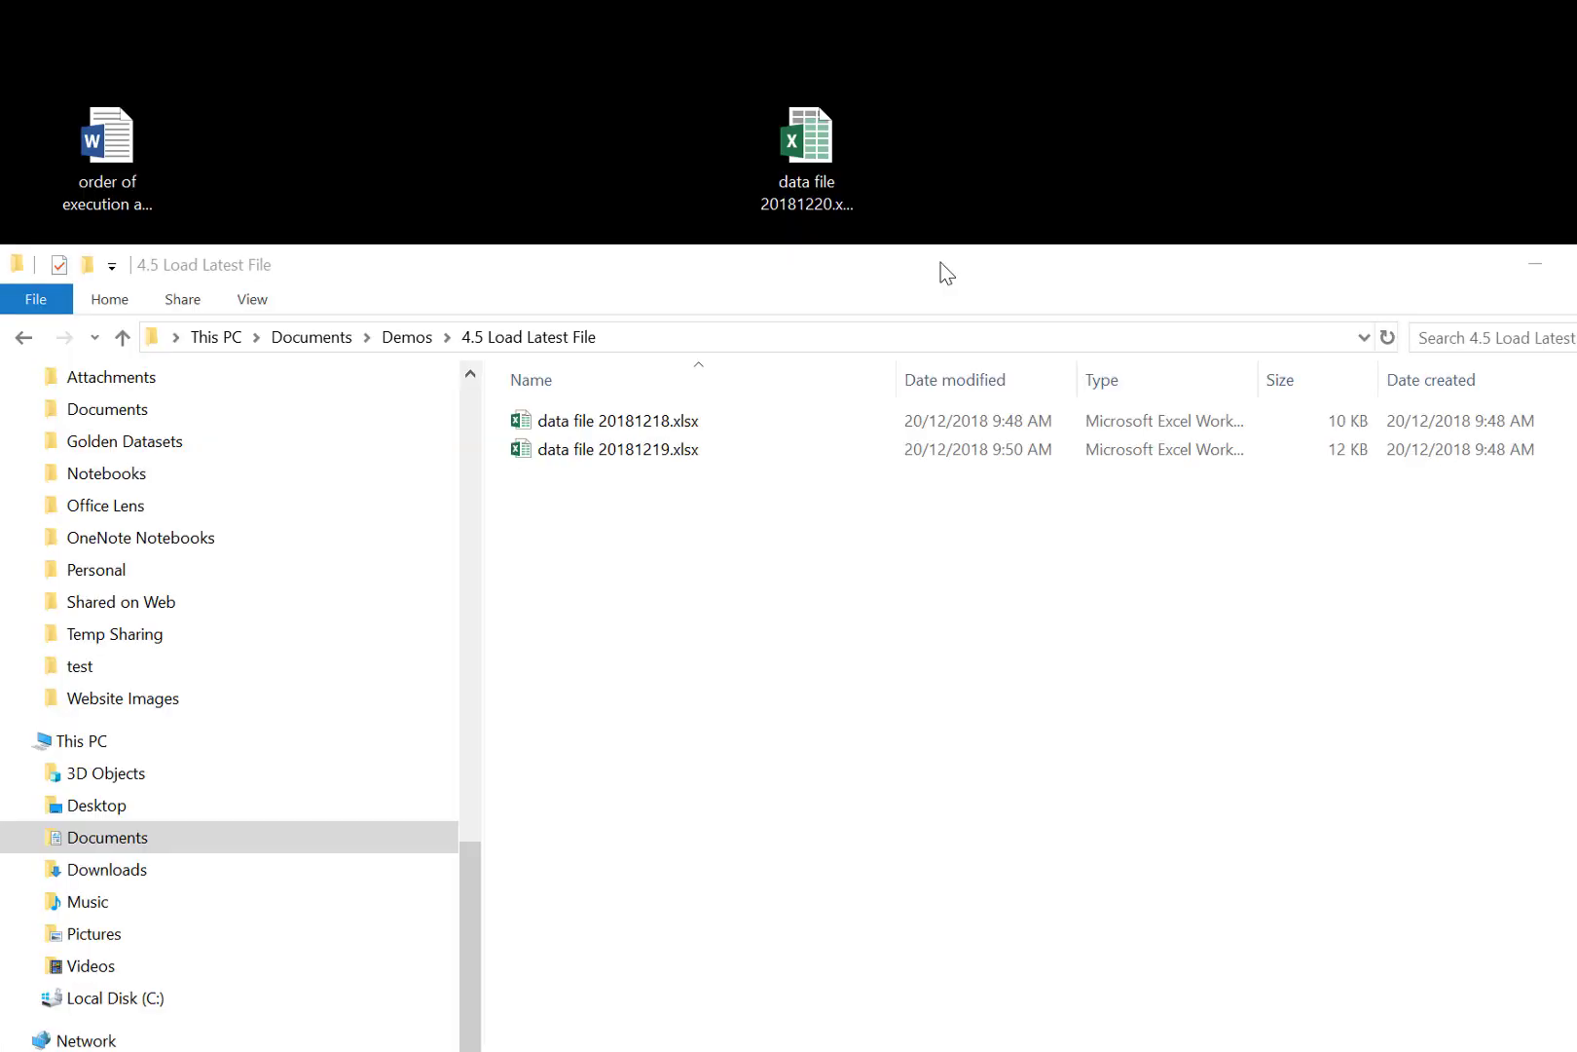
# Move 20181220.xlsx from the desktop into the 4.5 Load Latest File folder.
pyautogui.click(813, 150)
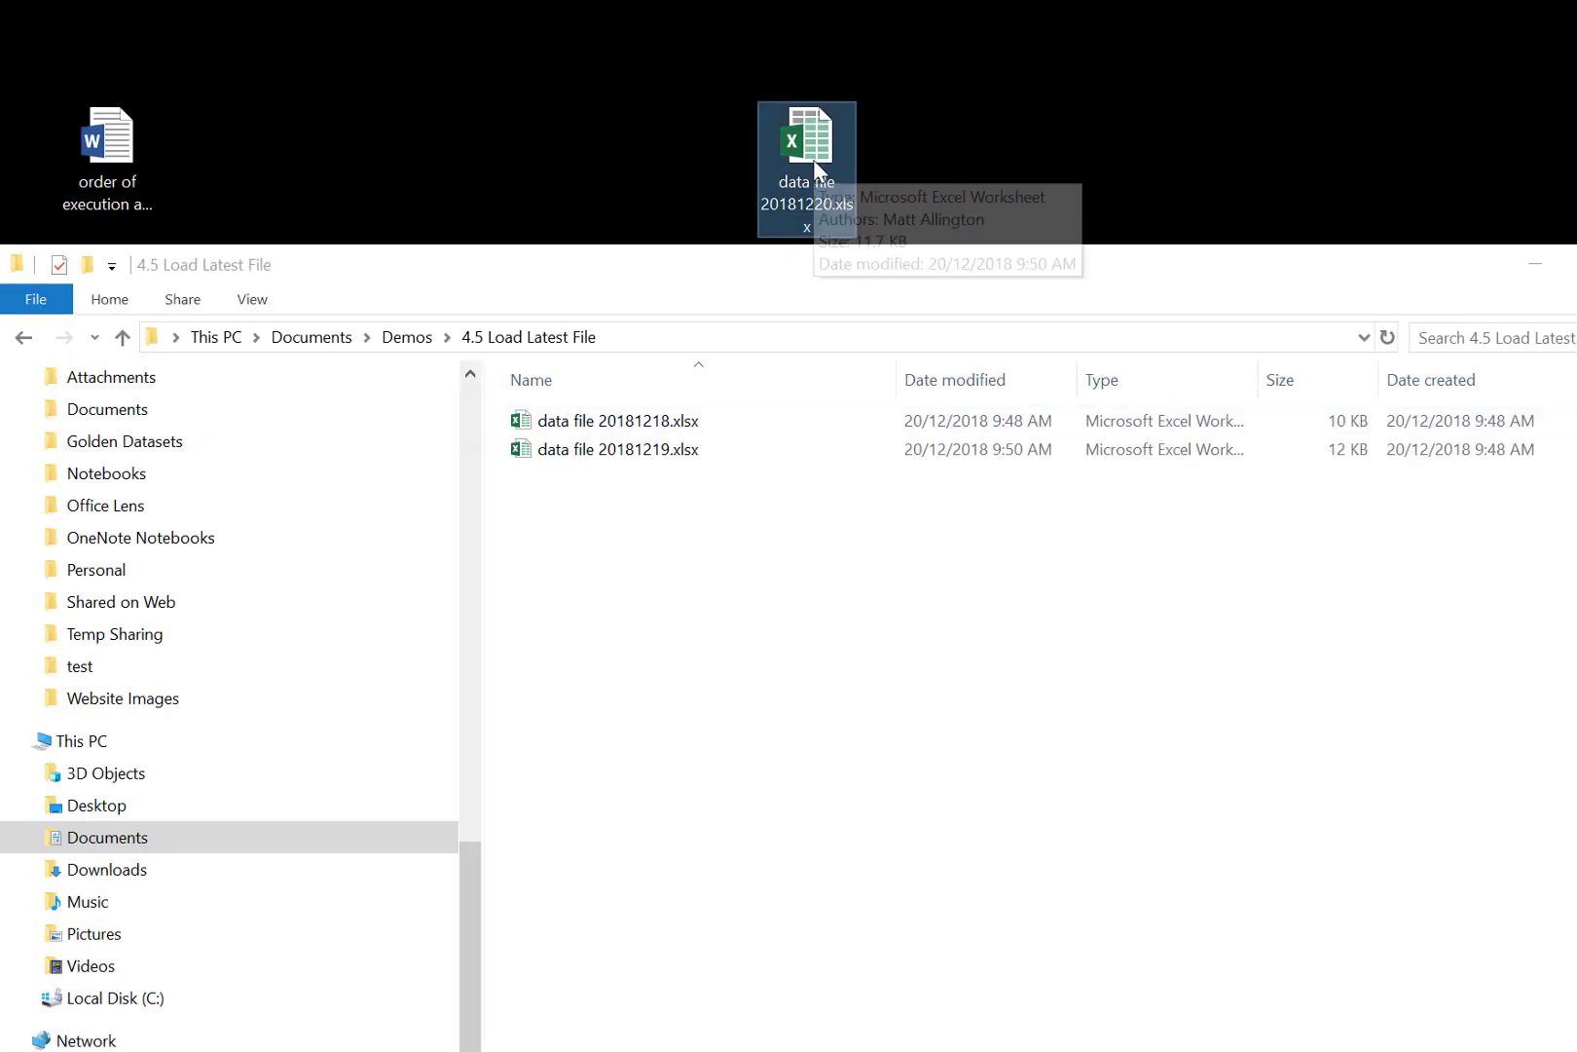
pyautogui.moveTo(813, 158); pyautogui.dragTo(726, 636)
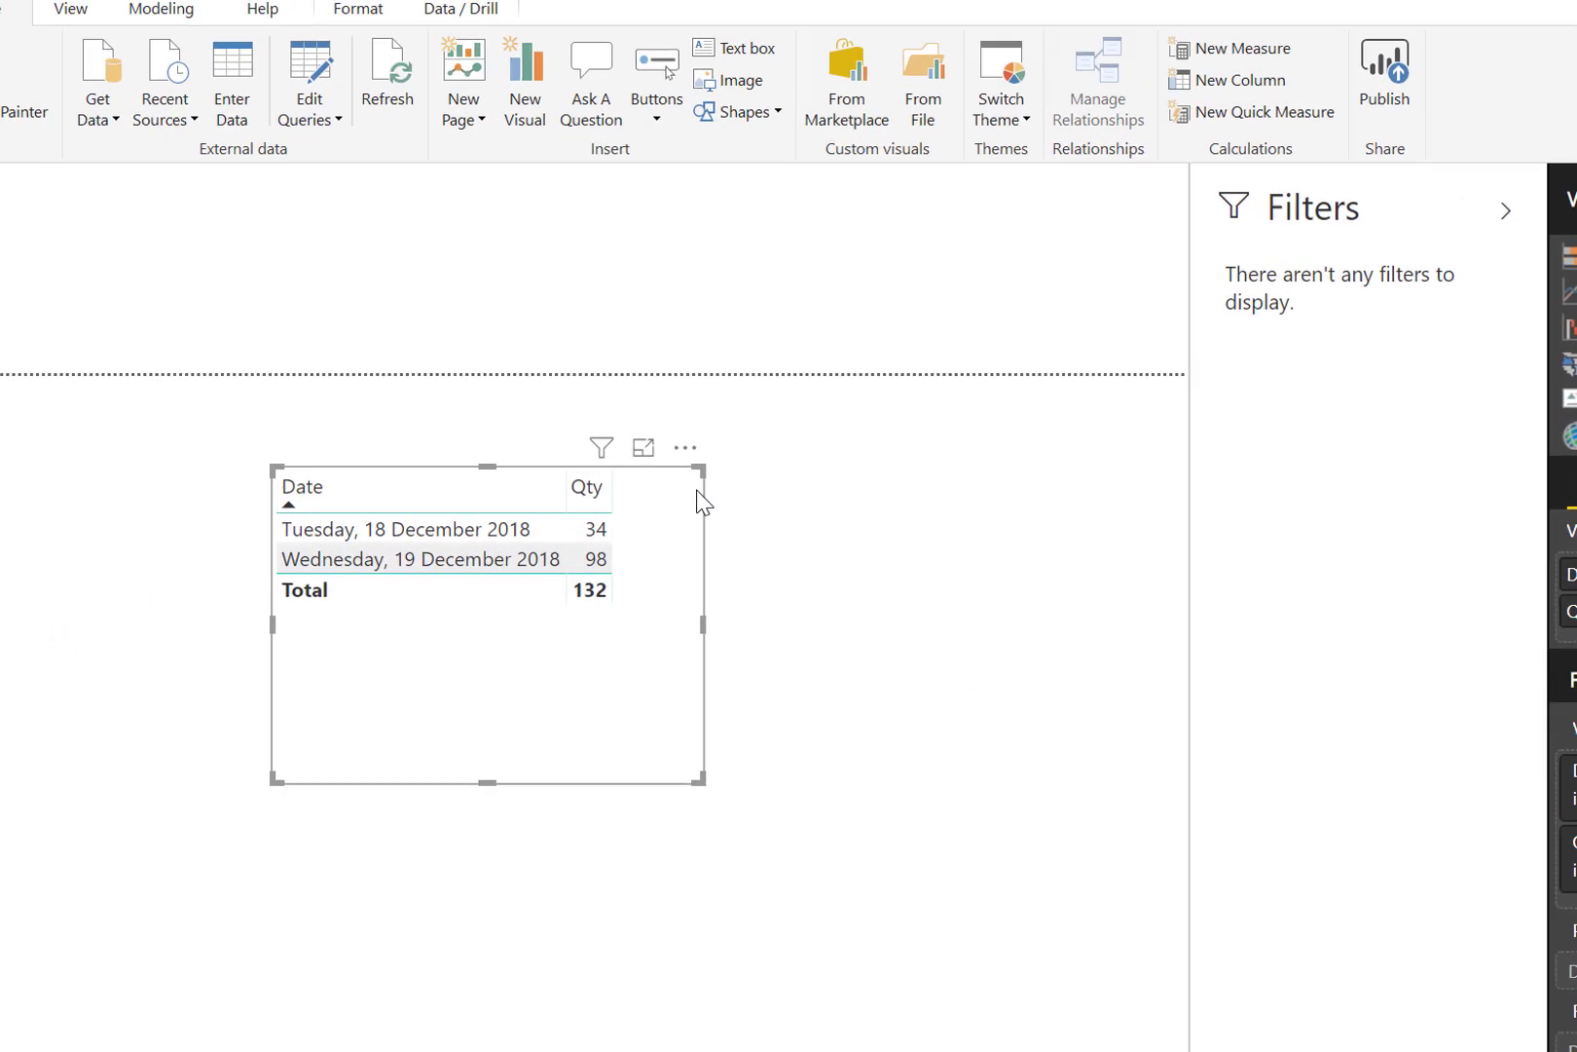
# Refresh the report so the table picks up the new file and totals 190.
pyautogui.click(407, 63)
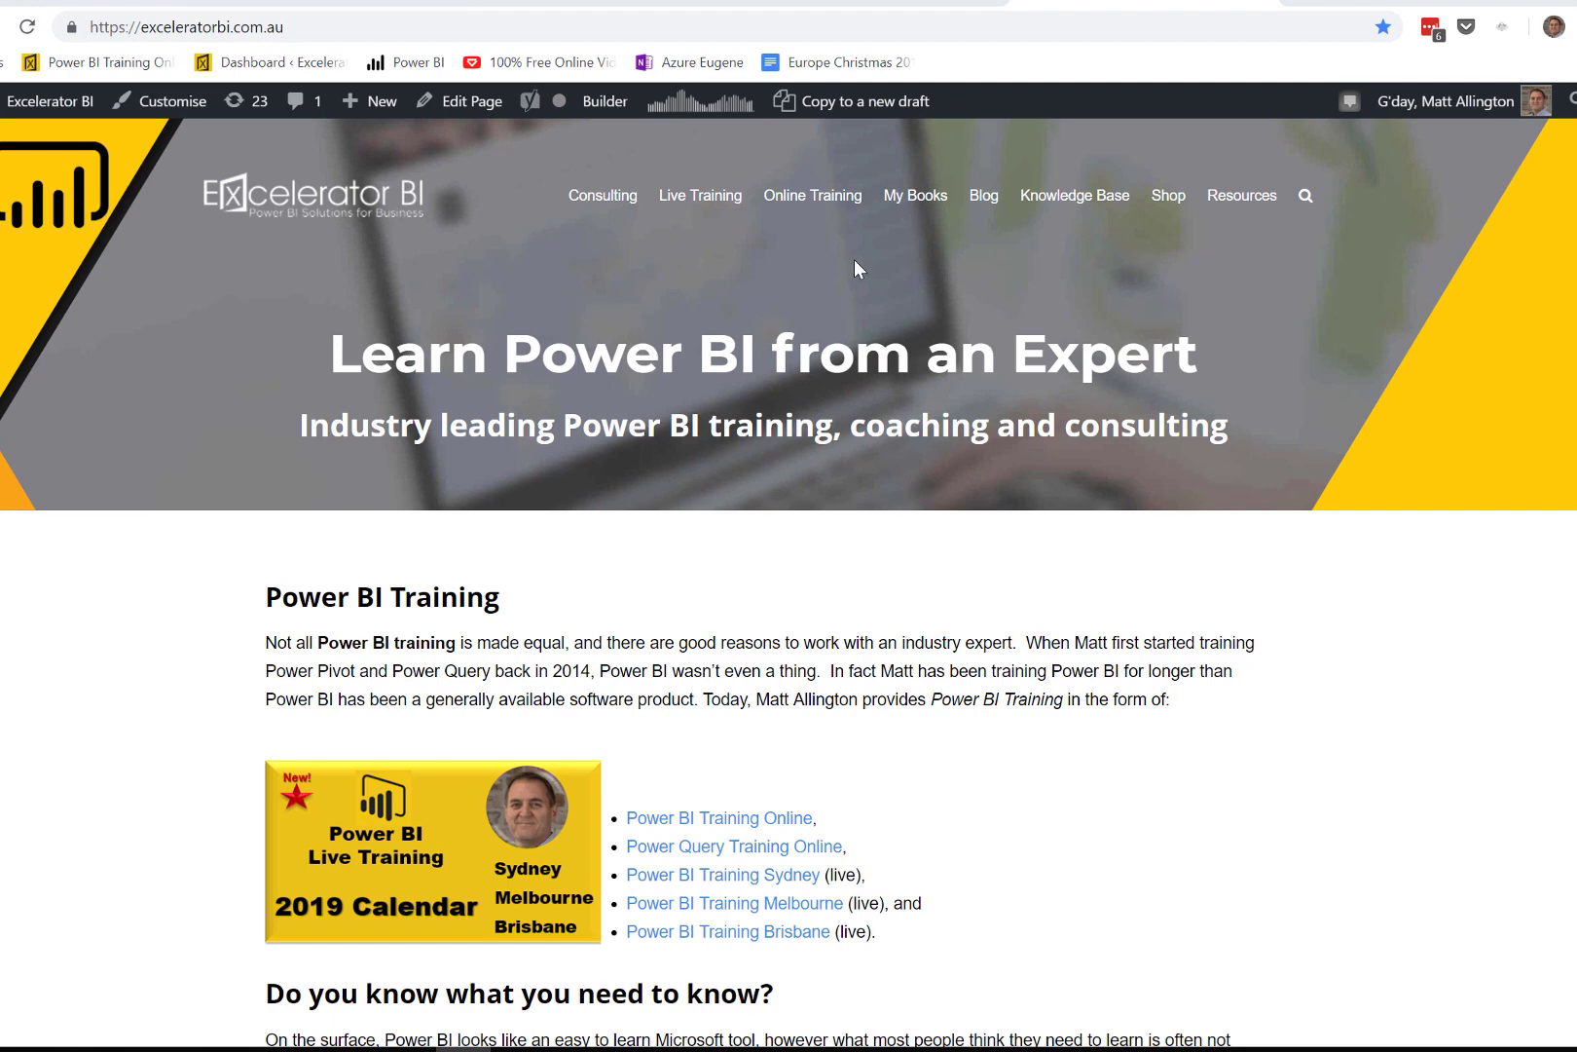
# Go to the Learn Power Query Online page from the Online Training menu.
pyautogui.moveTo(812, 202)
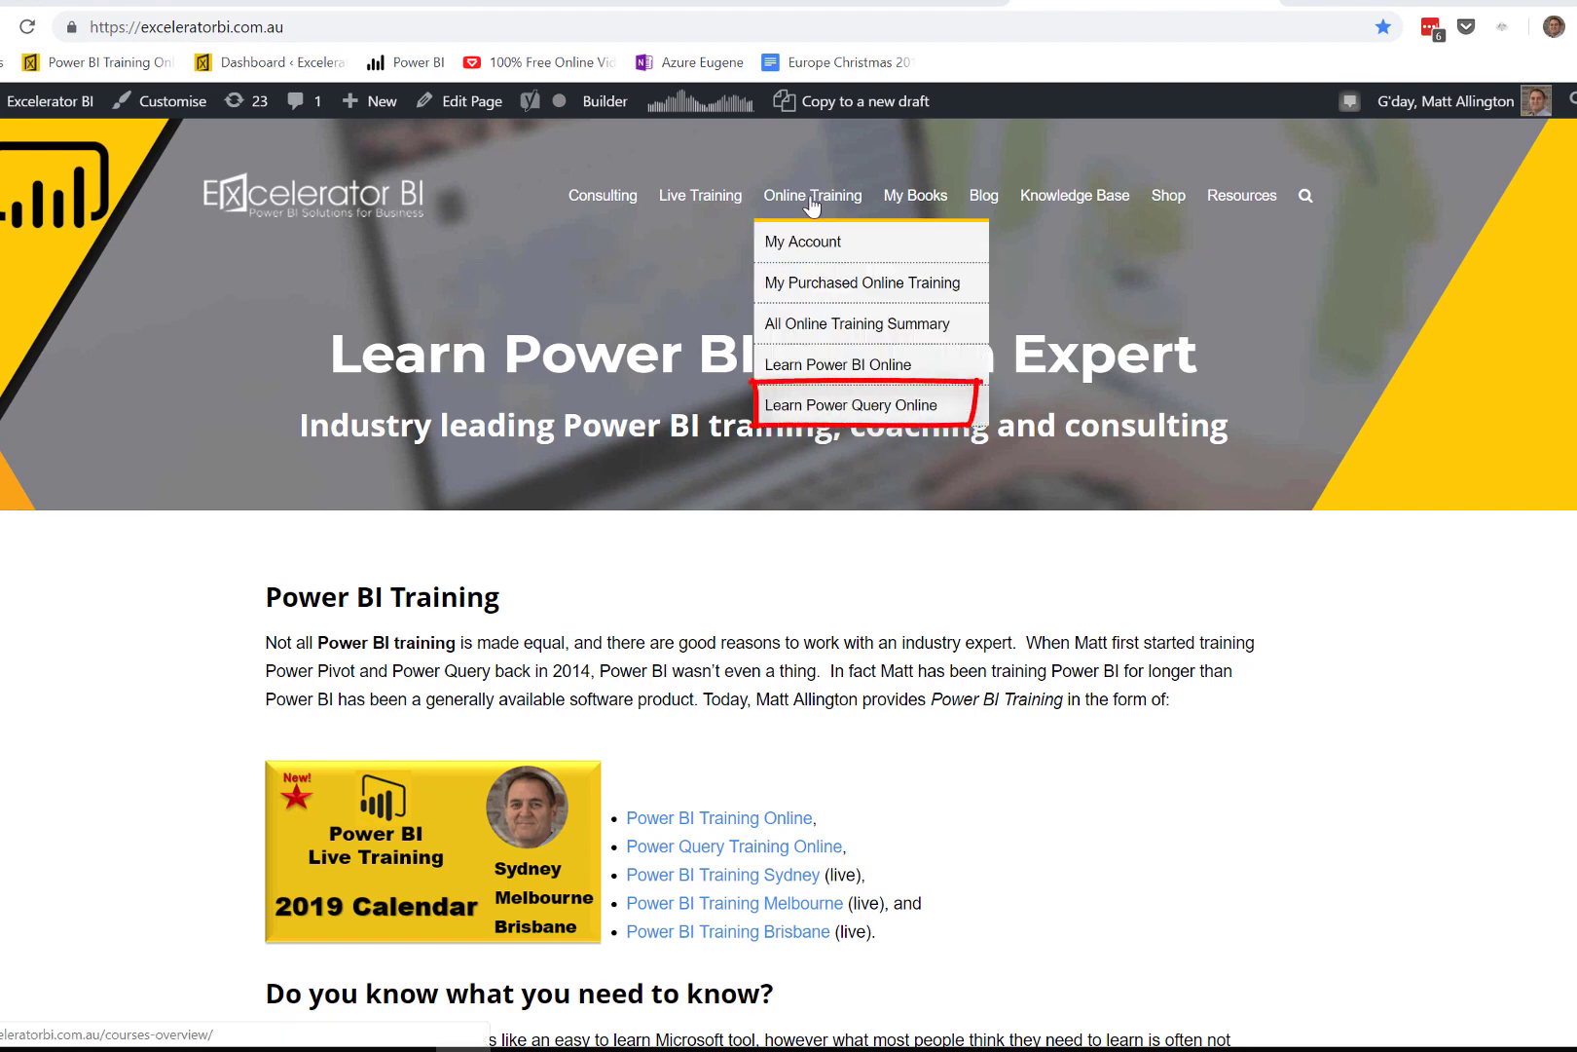
pyautogui.click(819, 406)
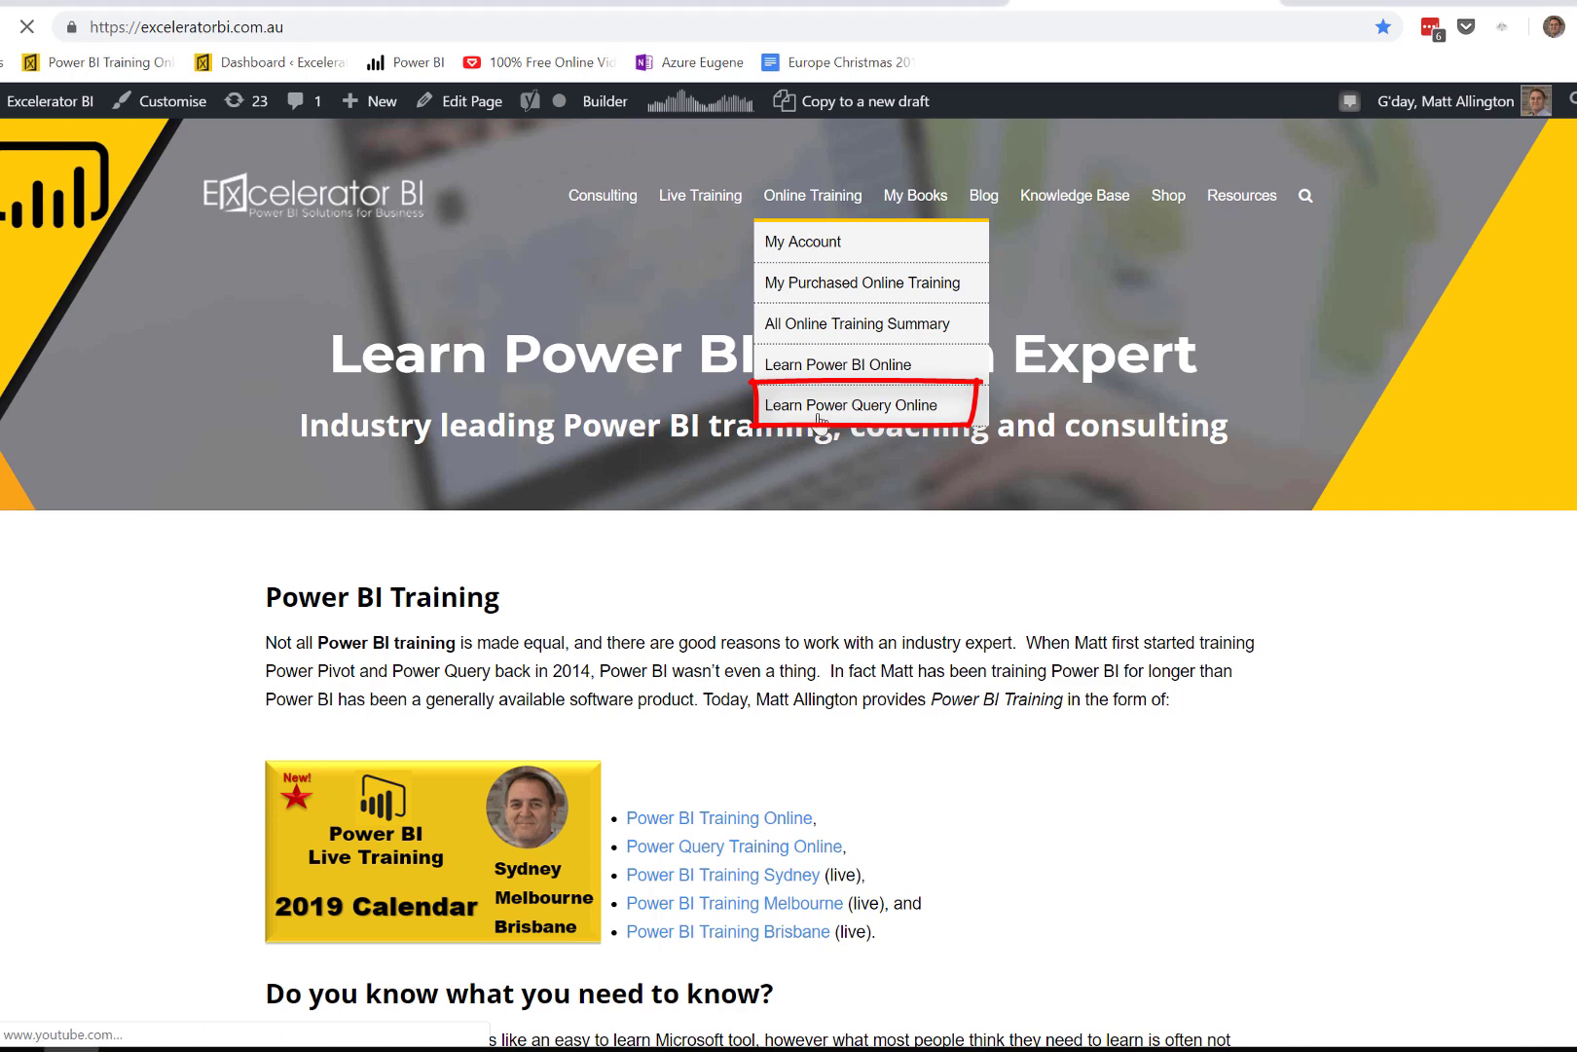